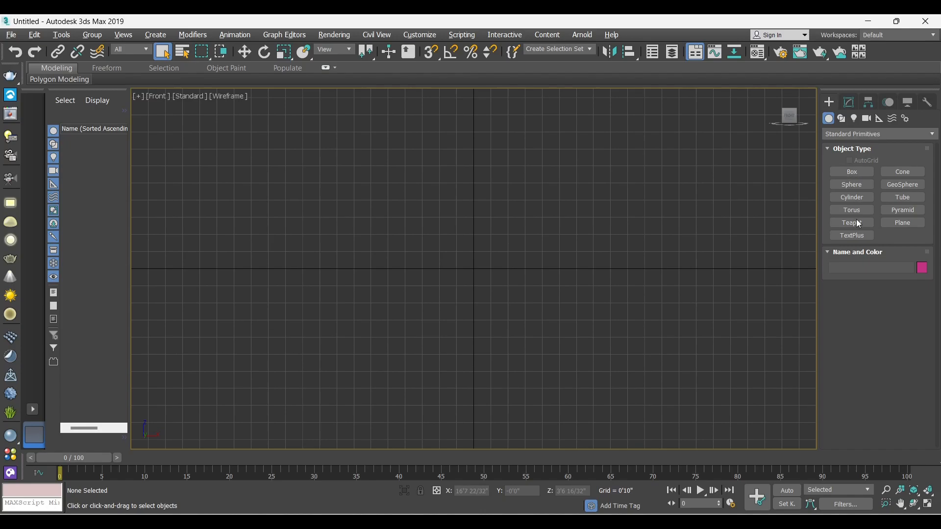
- Create a plane in the Front view and set its length to 7' and its width to 3'
click(903, 223)
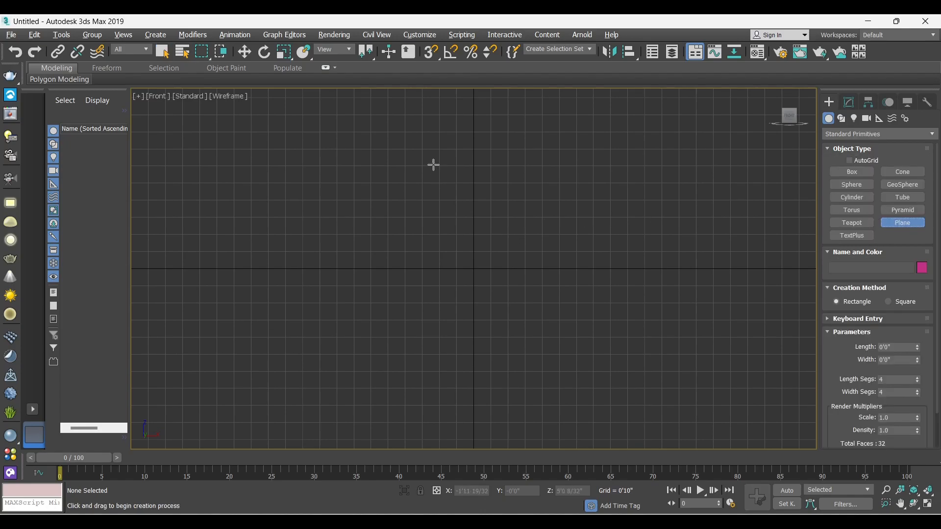
drag(413, 152, 542, 400)
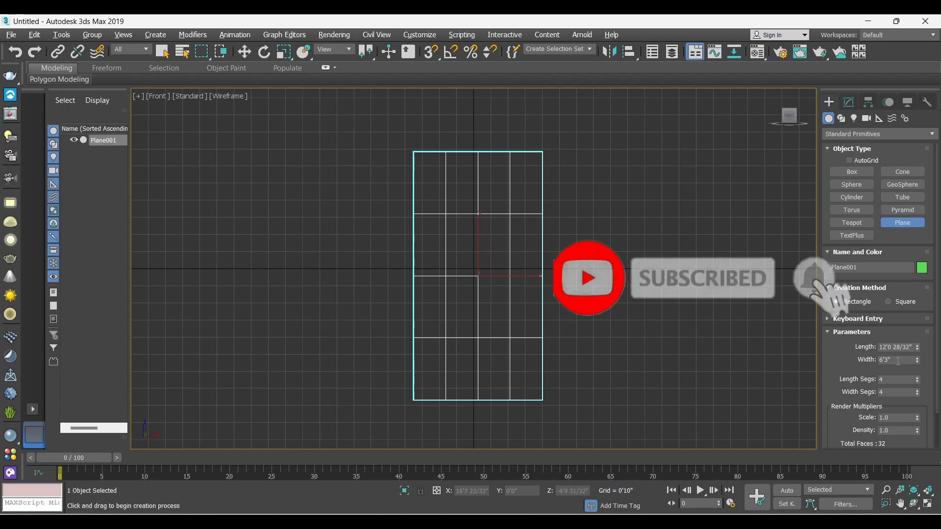
double_click(912, 348)
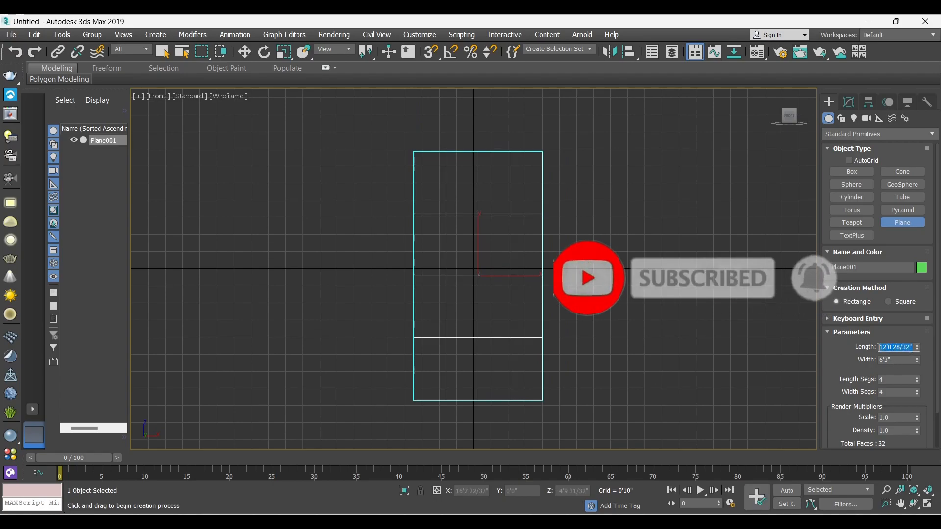
text(7)
key(Return)
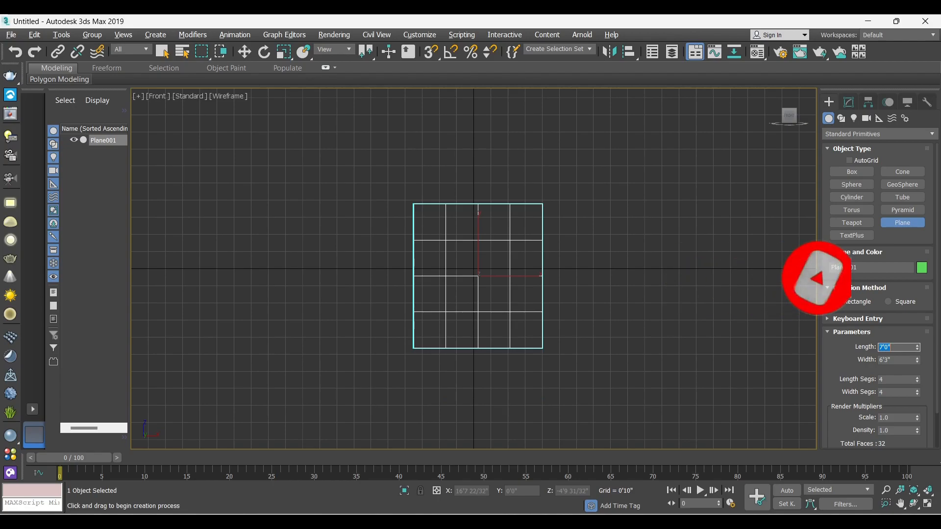
double_click(899, 359)
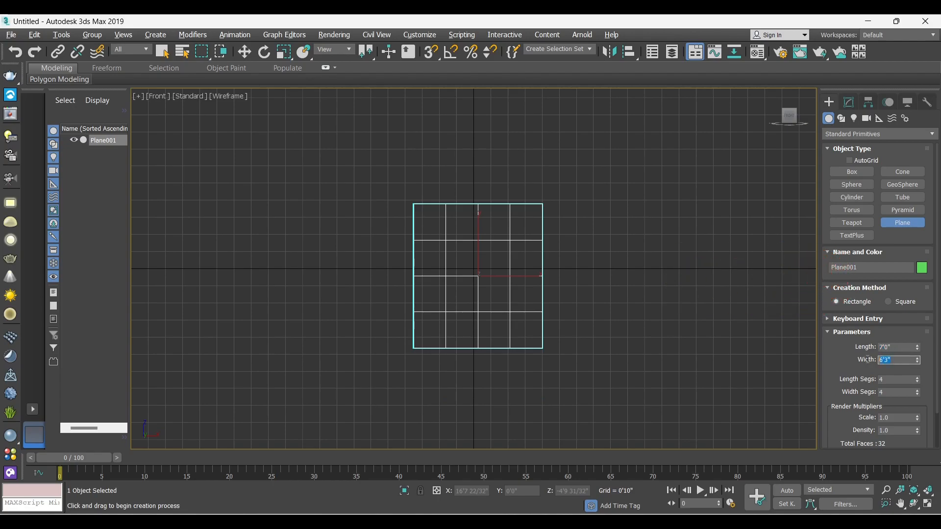
text(4)
key(Return)
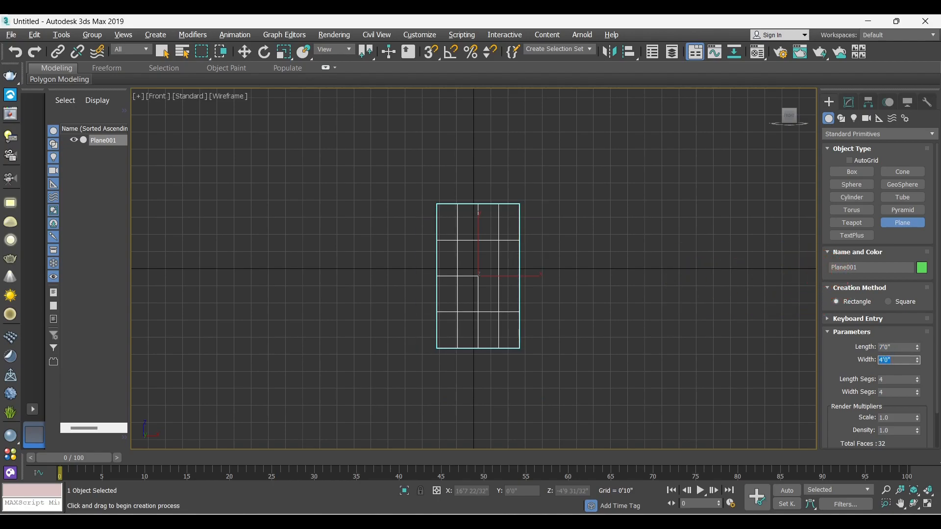
text(3)
key(Return)
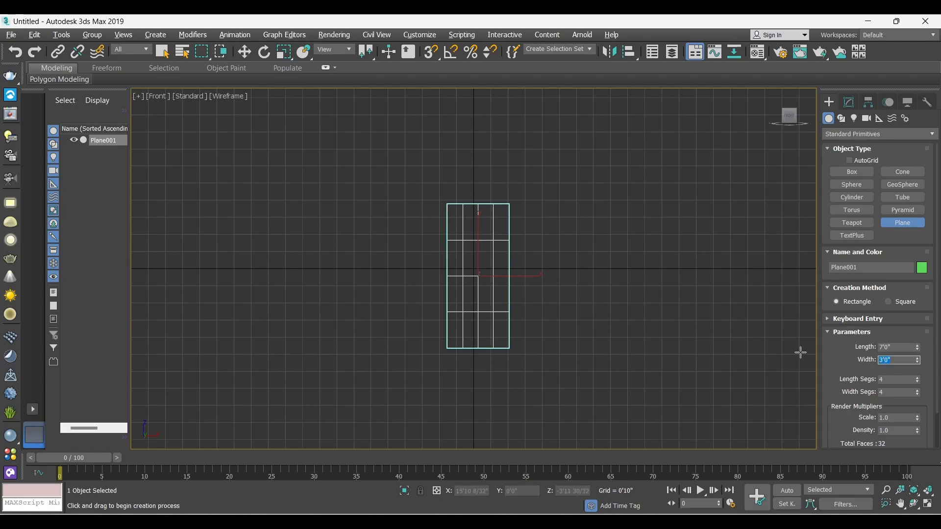
- Increase the plane's subdivisions to 41 length segments and 47 width segments, and finish creating it
click(835, 354)
scroll(868, 379, down, 2)
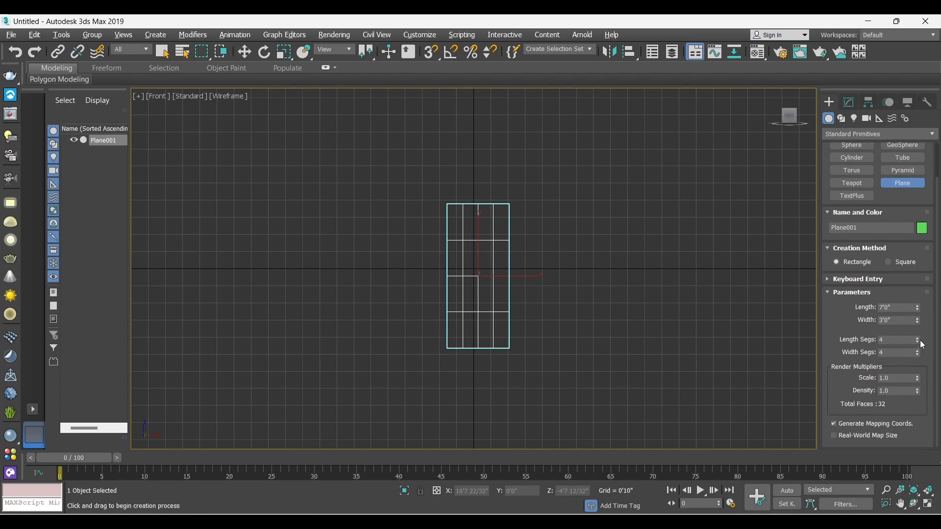
drag(919, 341, 919, 321)
drag(919, 354, 918, 332)
scroll(508, 217, up, 2)
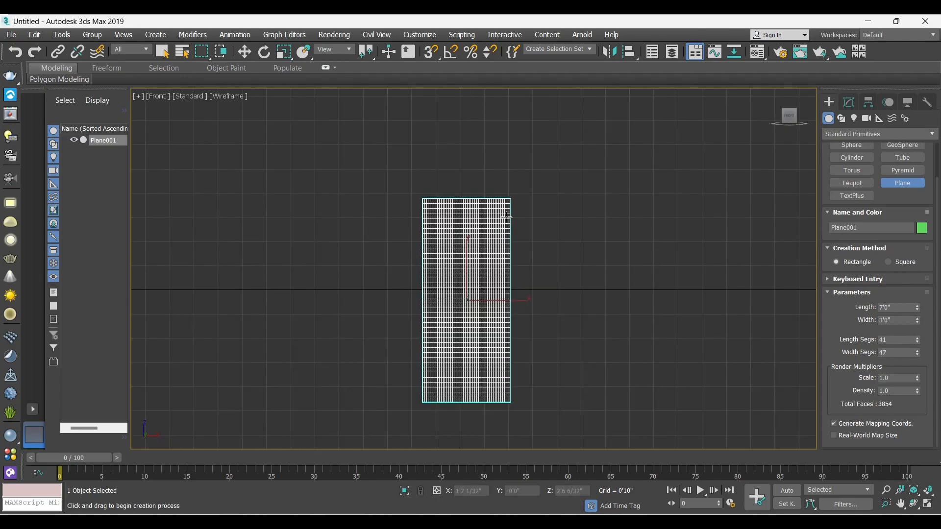
right_click(432, 216)
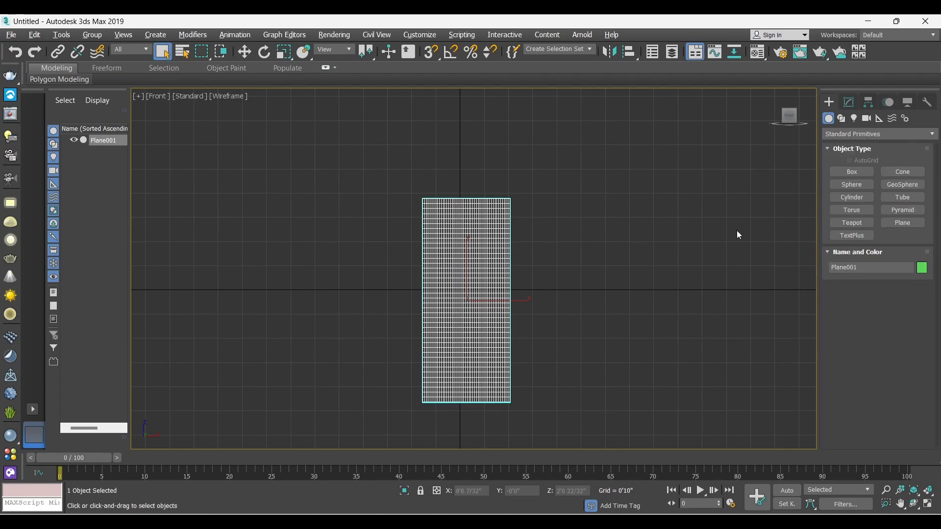
- Draw a flat box with zero height over the plane's top edge, about 3'1 24/32" wide and 1 20/32" long
click(853, 172)
scroll(453, 197, up, 8)
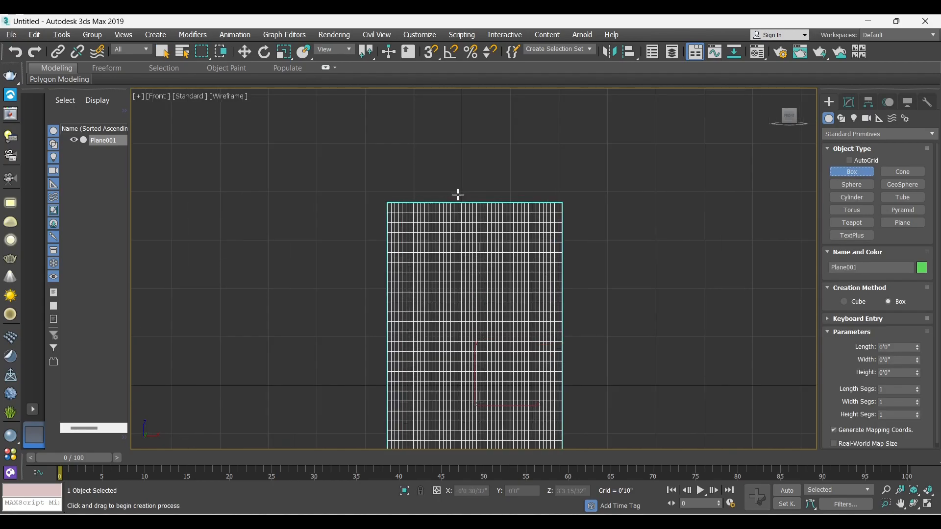
scroll(320, 216, up, 1)
middle_drag(309, 216, 284, 215)
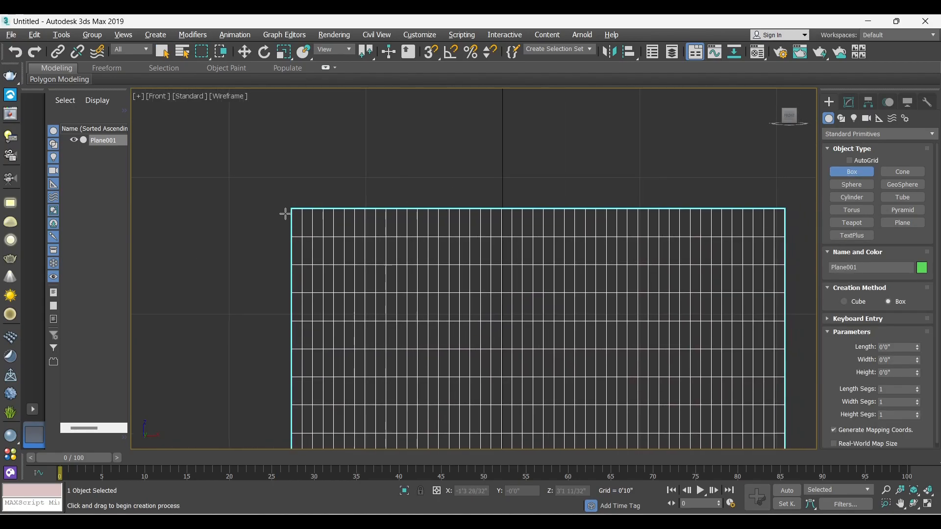
scroll(286, 214, down, 1)
scroll(389, 217, up, 1)
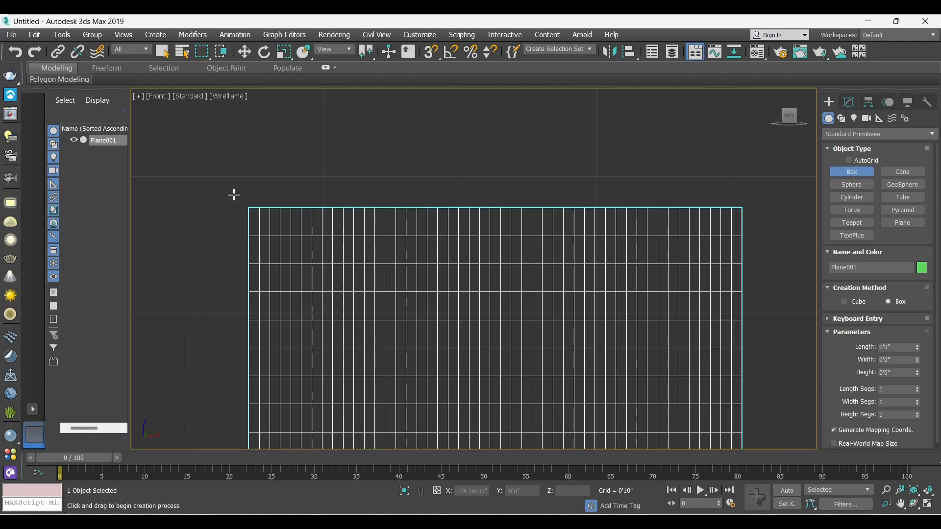
drag(238, 196, 755, 221)
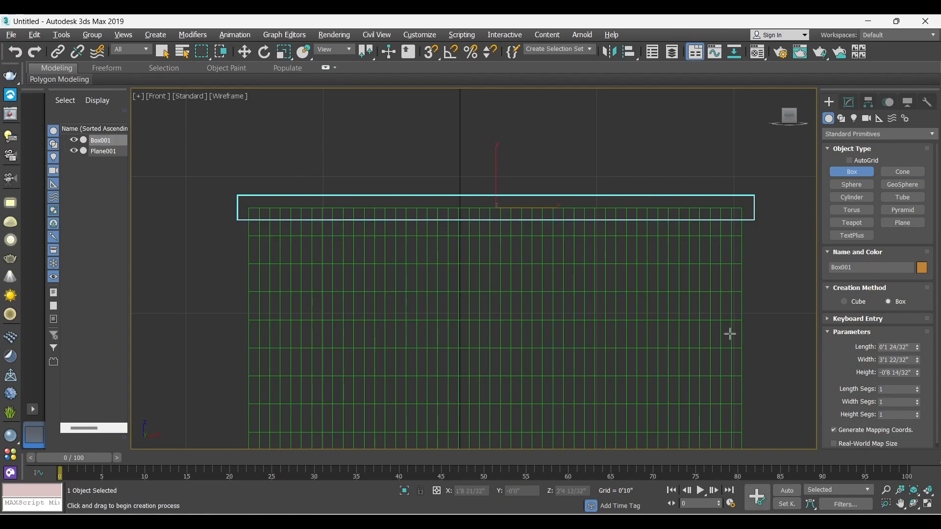
right_click(671, 334)
drag(235, 195, 753, 218)
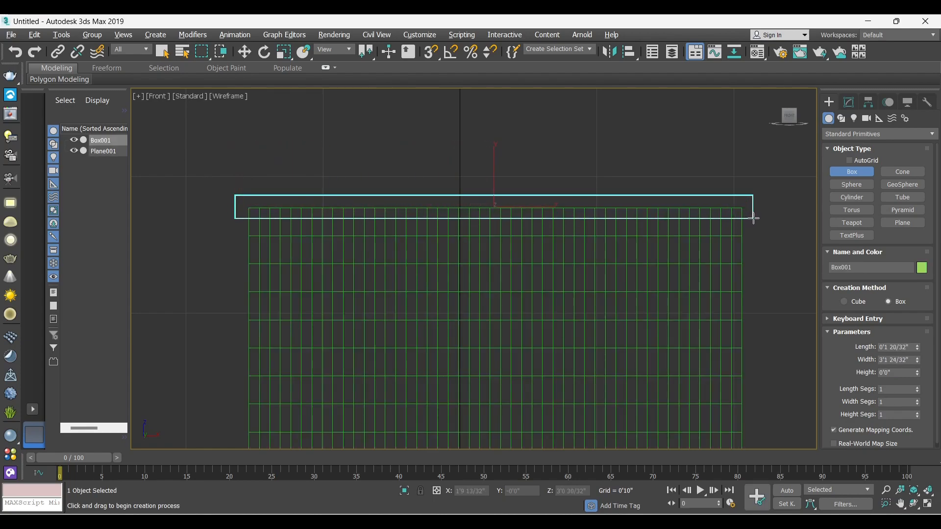
right_click(553, 236)
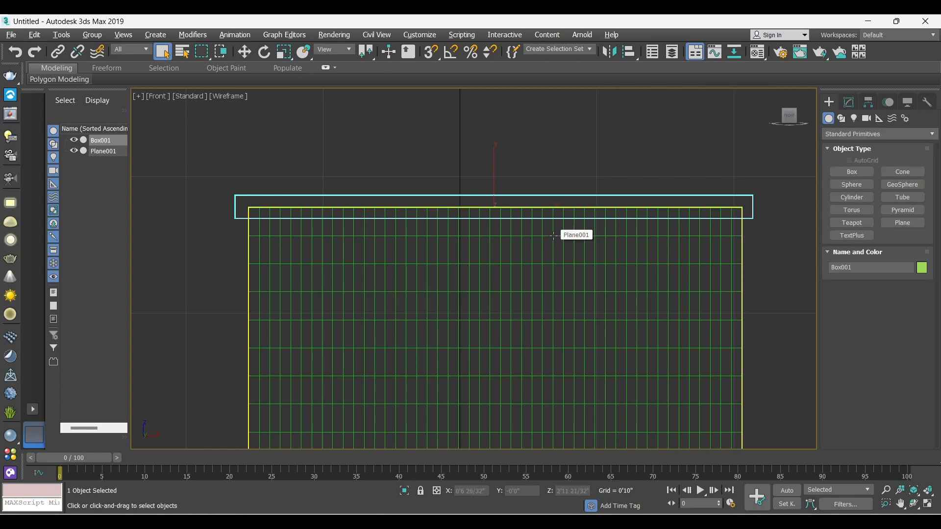
- Examine in the Perspective view how the box sits against the plane's top edge
key(alt+w)
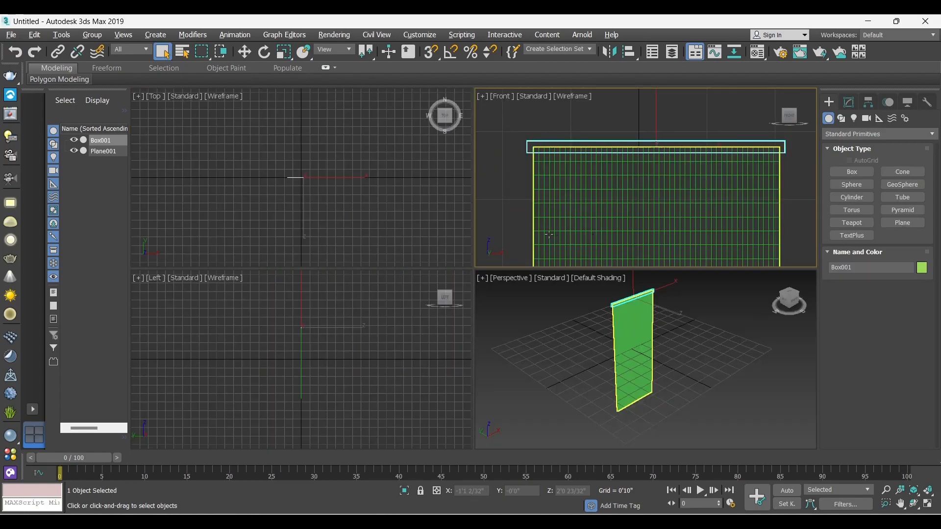
click(585, 347)
scroll(599, 319, up, 5)
scroll(586, 327, down, 2)
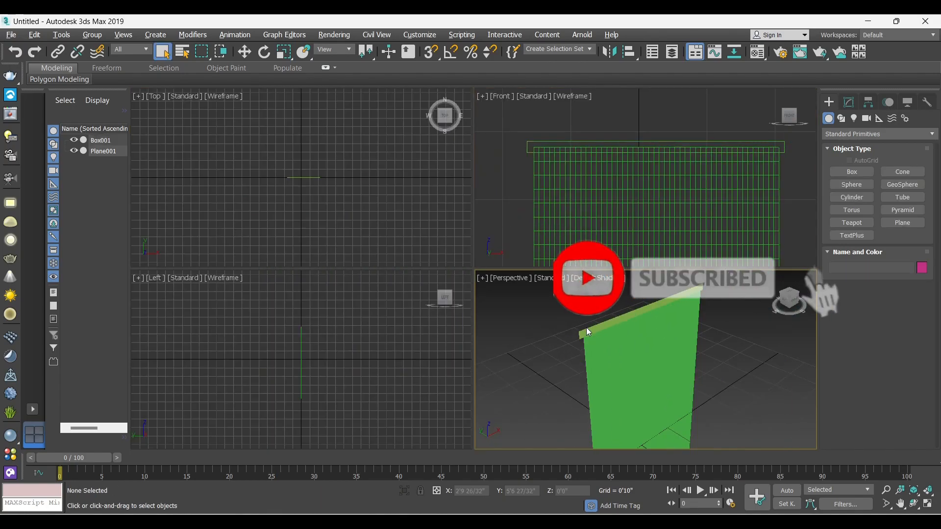
key(alt+w)
scroll(371, 229, down, 3)
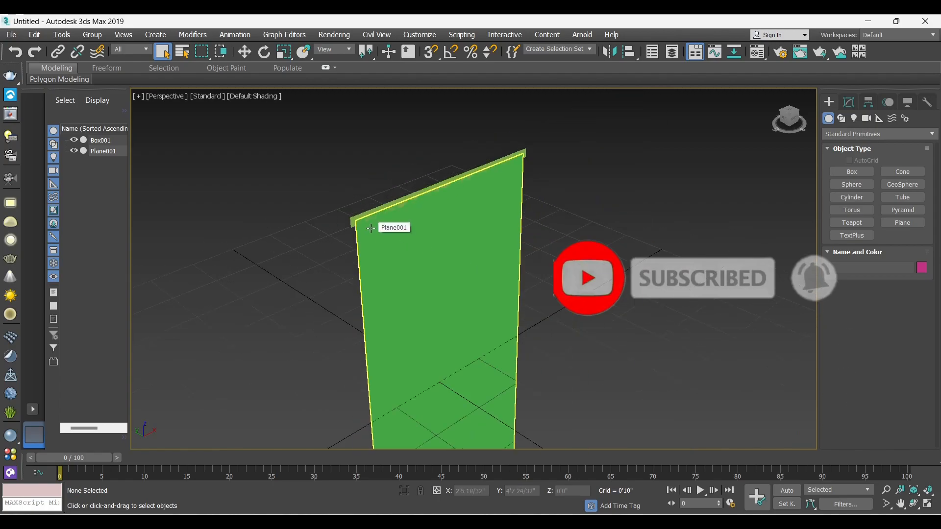
scroll(327, 215, up, 5)
middle_drag(365, 242, 358, 189)
scroll(407, 251, down, 4)
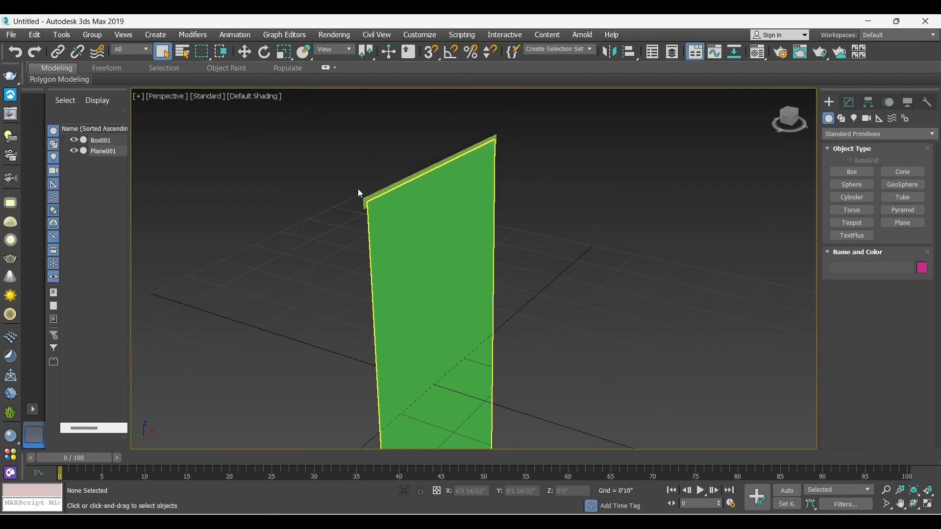
click(364, 199)
scroll(364, 199, up, 2)
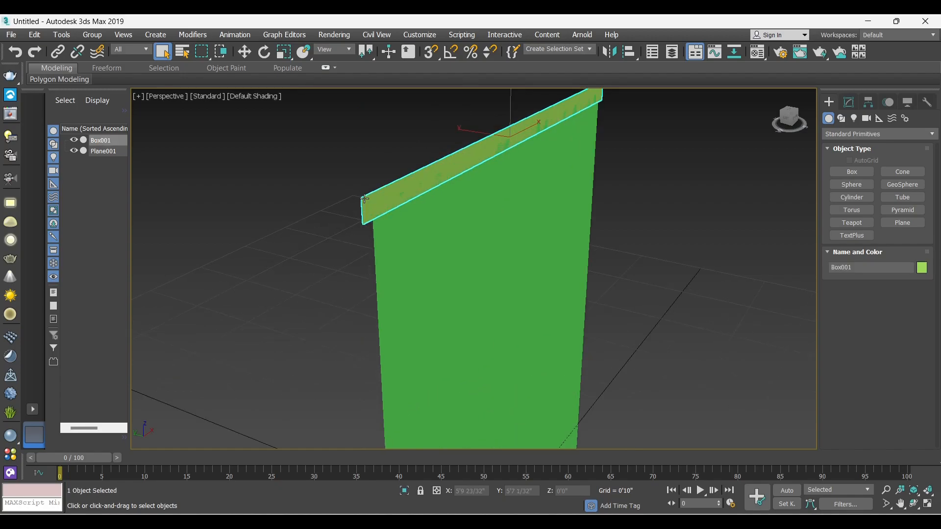
scroll(524, 264, down, 3)
click(575, 264)
key(alt+w)
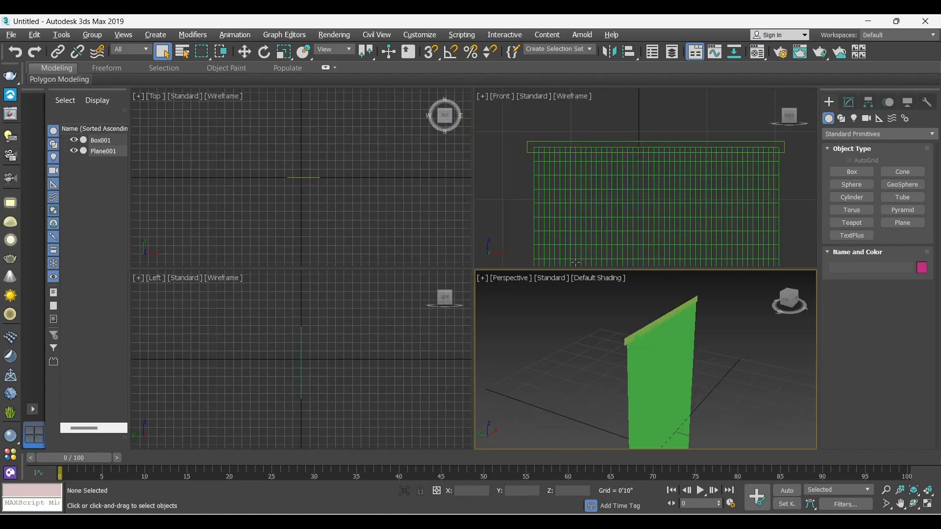
- Set the height of the box on the plane's top edge to 1"
click(321, 332)
scroll(308, 339, up, 5)
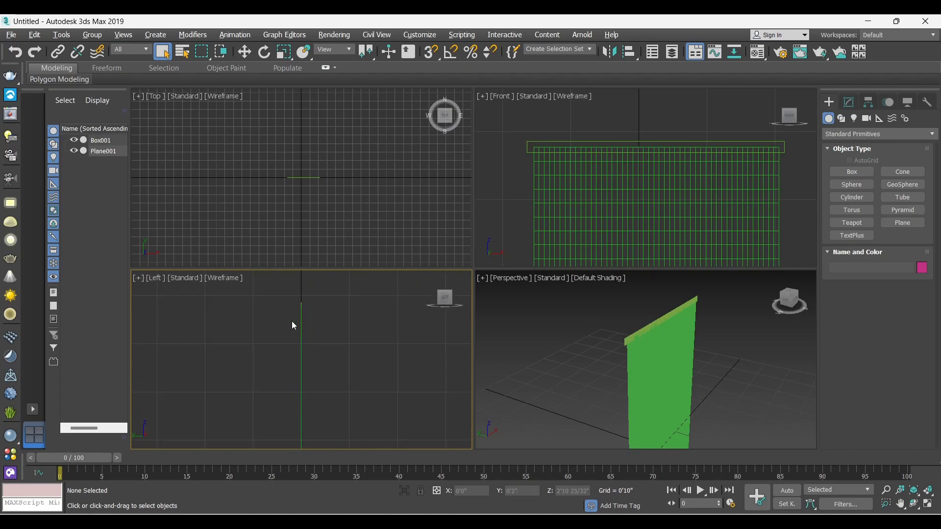
scroll(294, 297, up, 3)
click(627, 341)
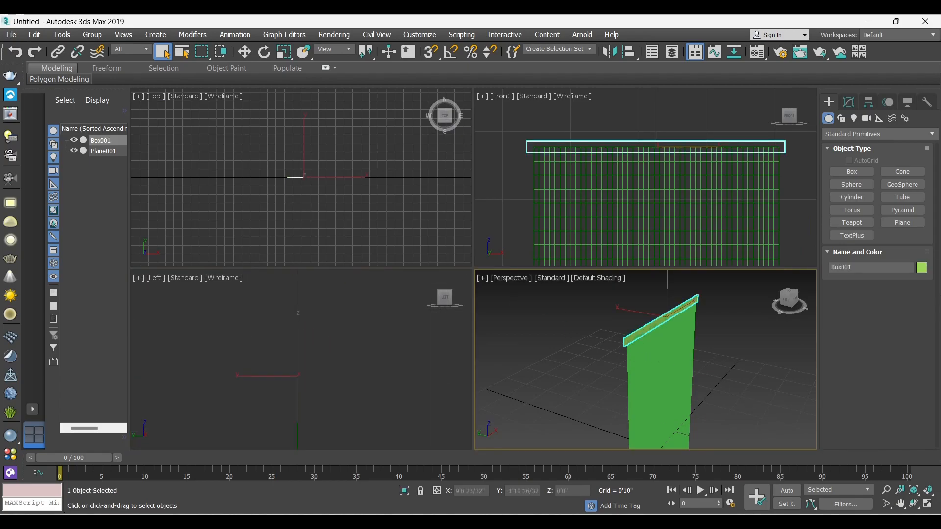
click(848, 101)
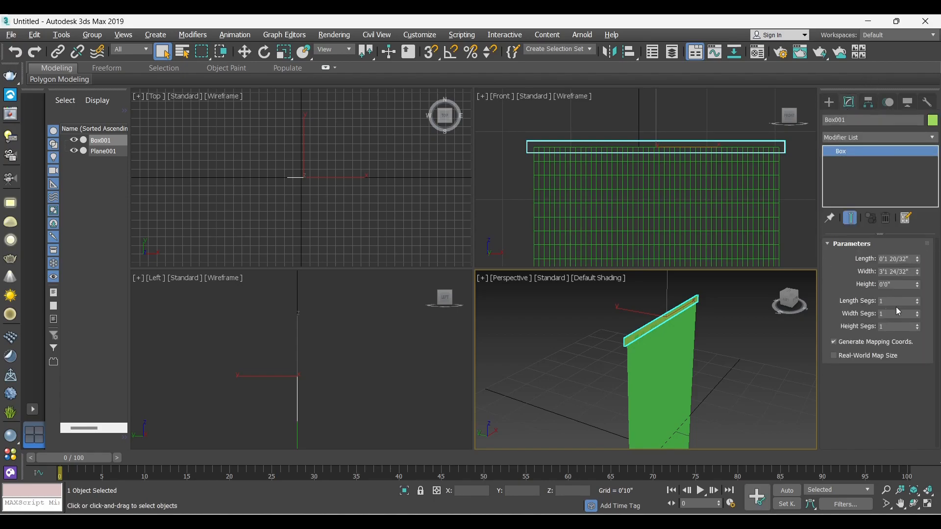
drag(917, 283, 834, 287)
text(2)
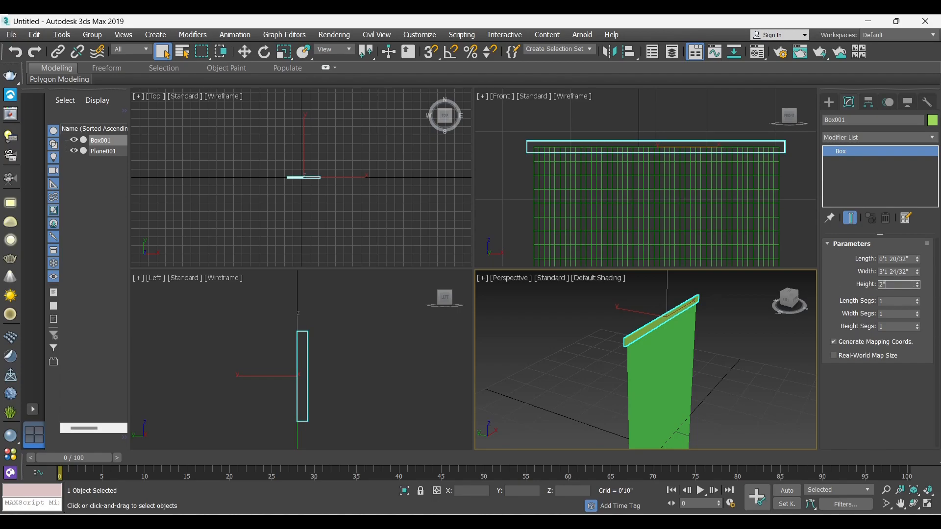
key(Return)
scroll(387, 349, down, 5)
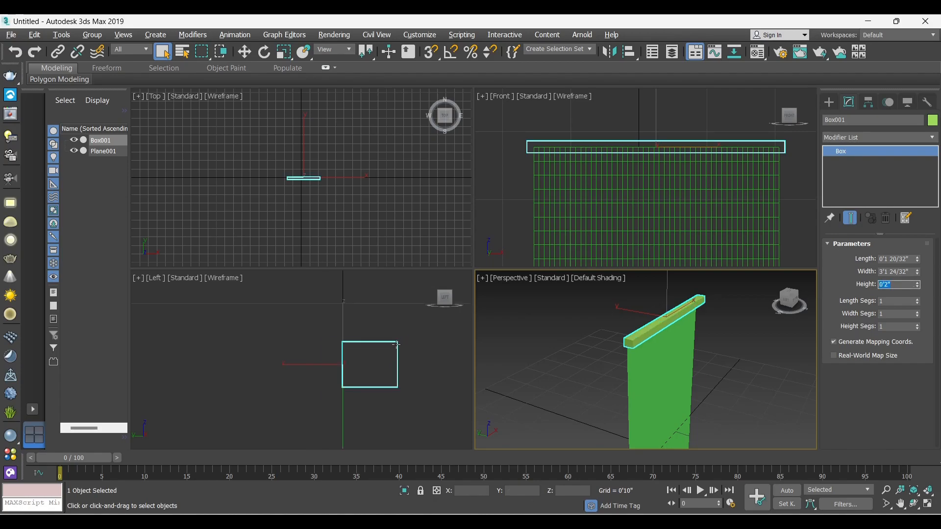
scroll(363, 357, up, 3)
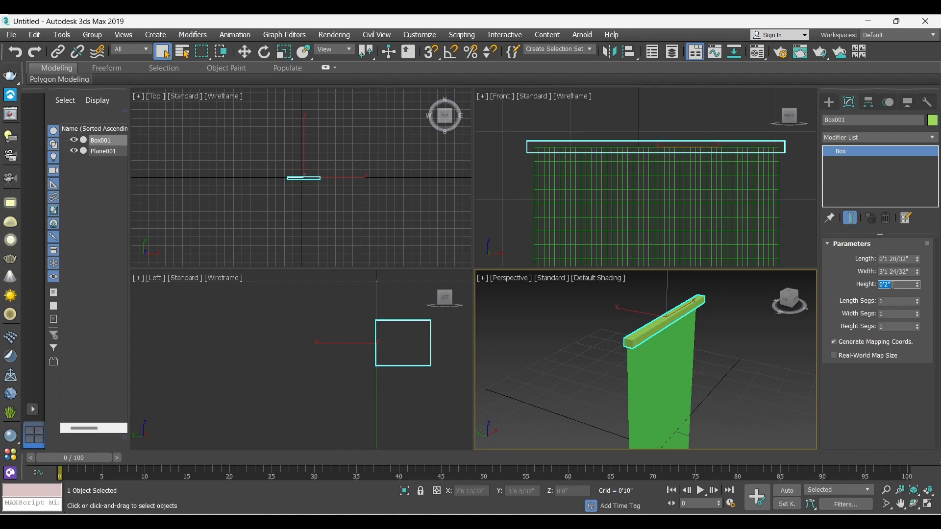
text(1)
key(Return)
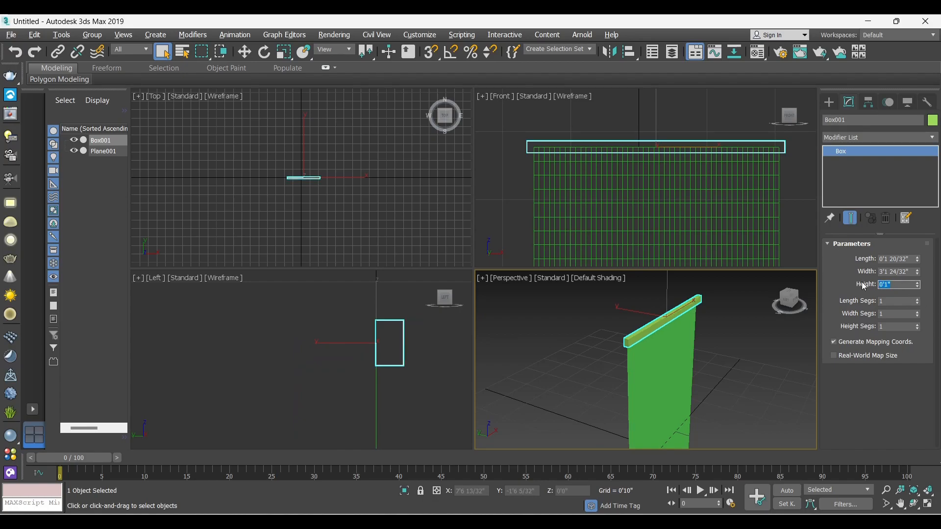
- Move the box about 14/32" along the world Y axis in the Left view to centre its thickness on the plane
scroll(376, 346, up, 2)
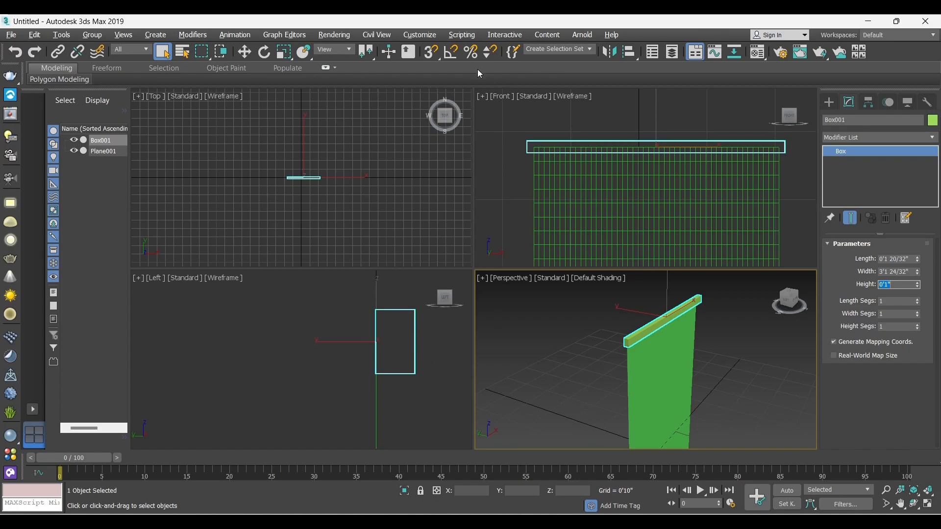
click(245, 52)
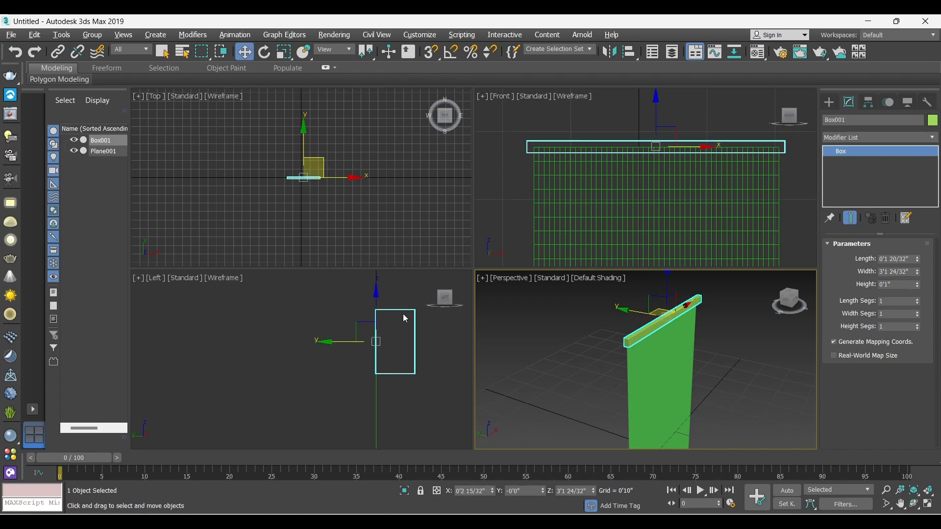
click(329, 345)
click(375, 342)
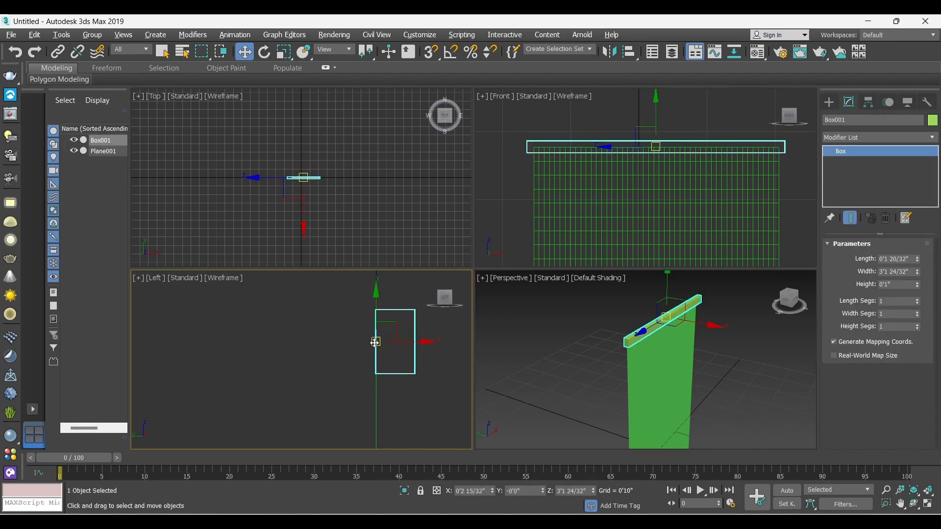
drag(410, 342, 393, 342)
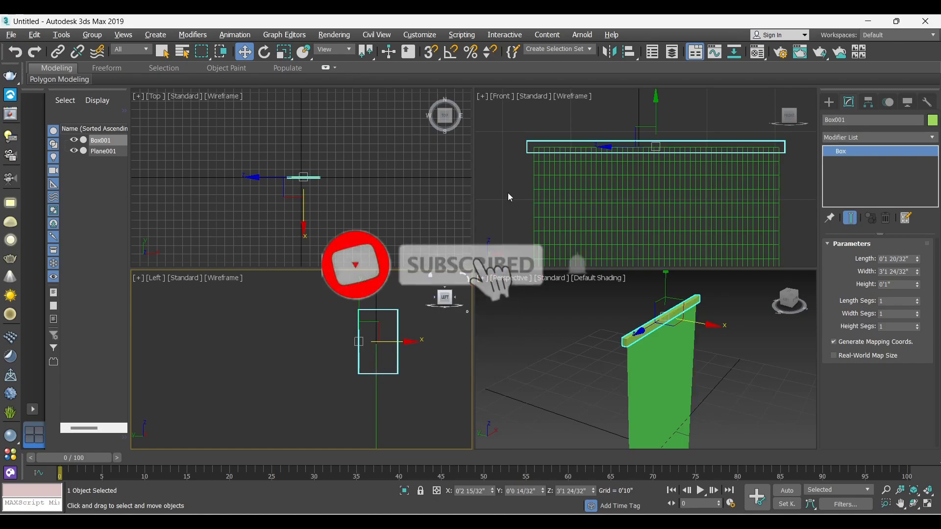
- Copy the top-edge box straight down the plane in the Front view to about Z -0'3 6/32", as one independent copy
click(519, 186)
scroll(543, 172, up, 8)
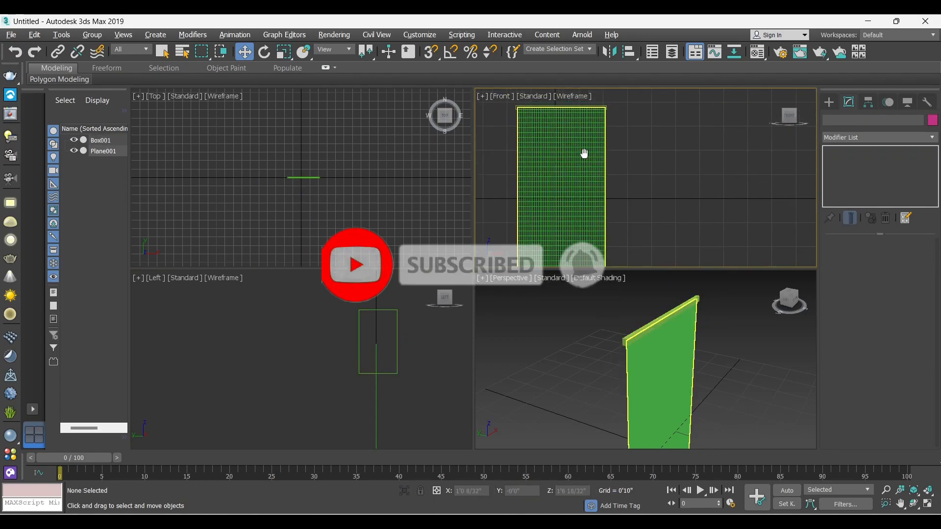
click(515, 107)
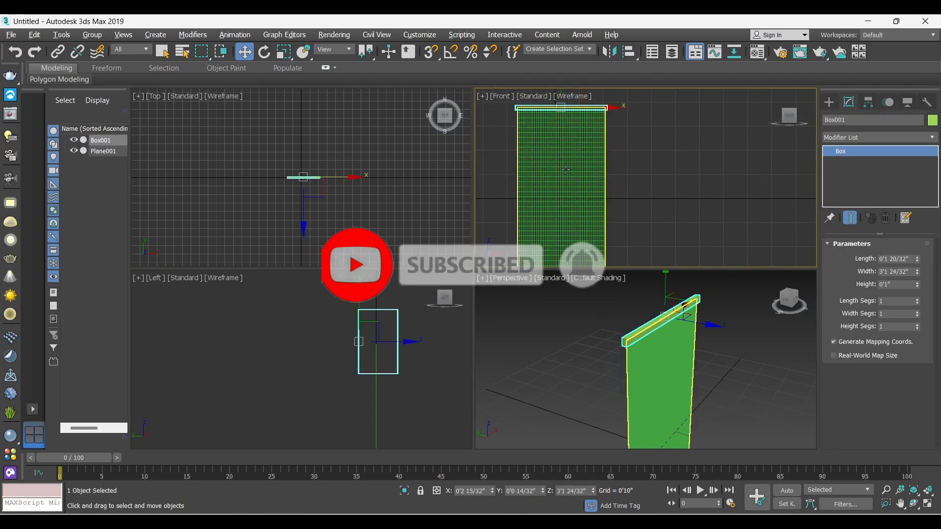
key(alt+w)
scroll(424, 168, down, 3)
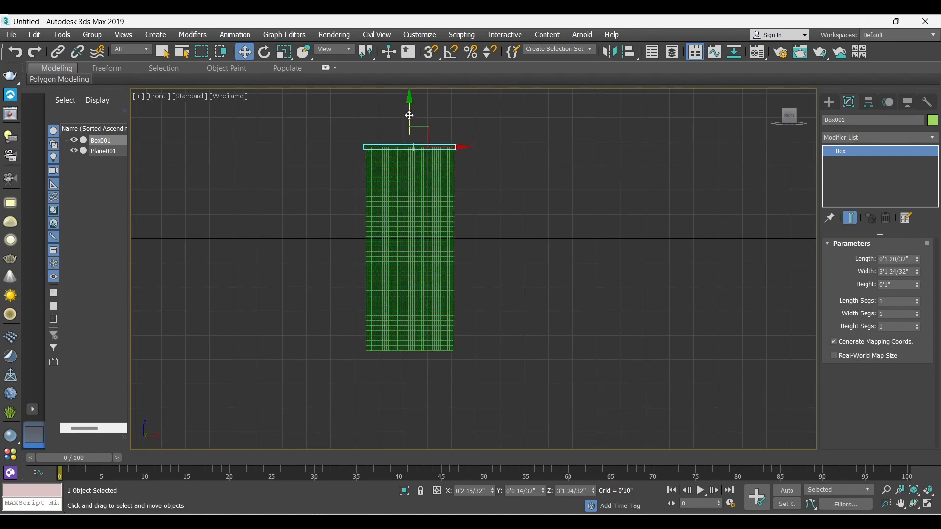
drag(410, 115, 422, 214)
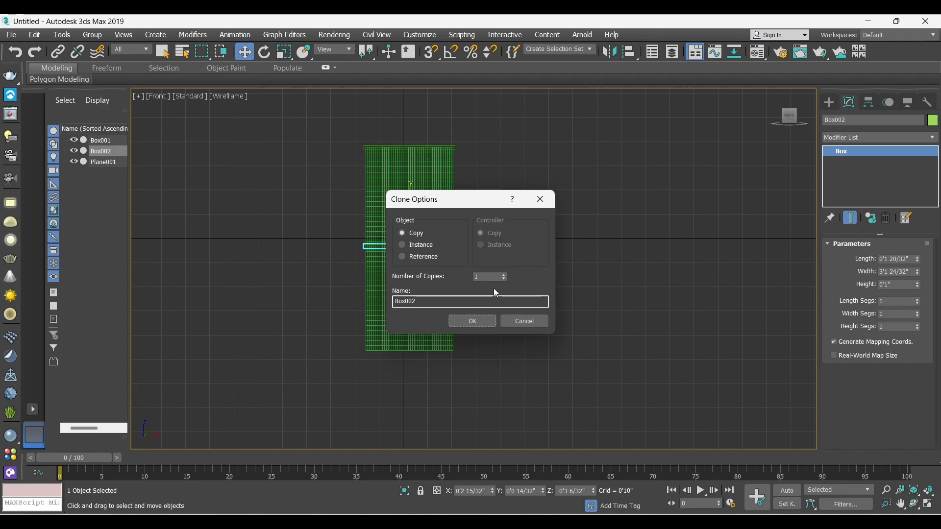
click(465, 322)
scroll(373, 263, up, 8)
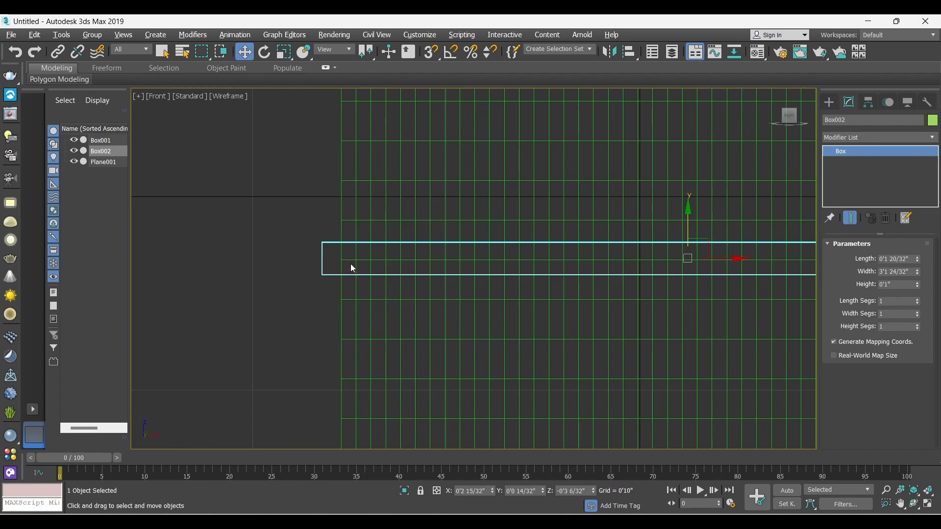
scroll(378, 264, down, 2)
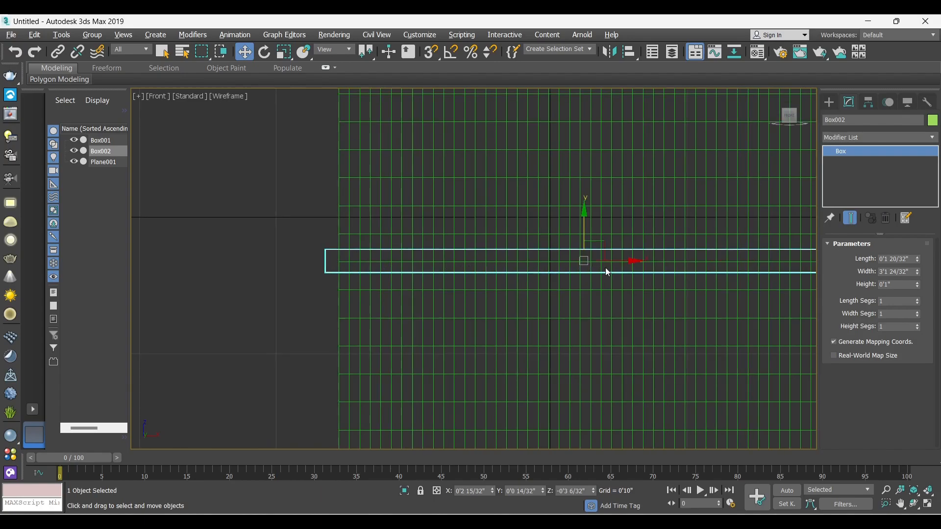
scroll(409, 256, down, 2)
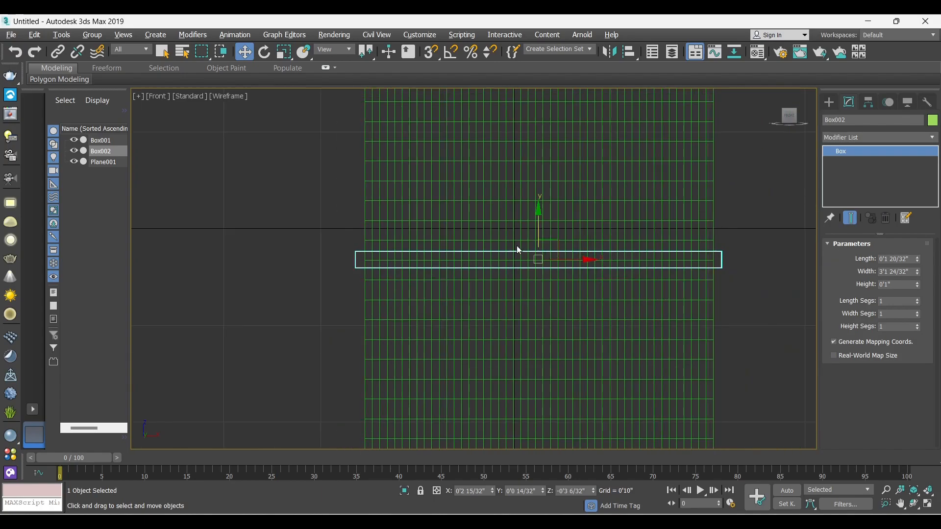
scroll(434, 235, down, 5)
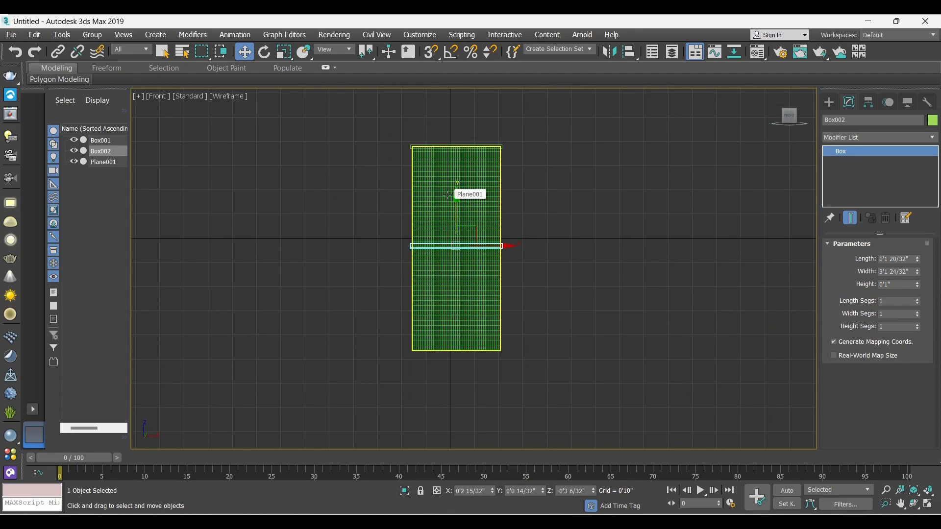
- Select the plane in the Perspective view and apply the Cloth modifier to it
key(alt+w)
click(584, 320)
alt+middle_drag(584, 319, 558, 327)
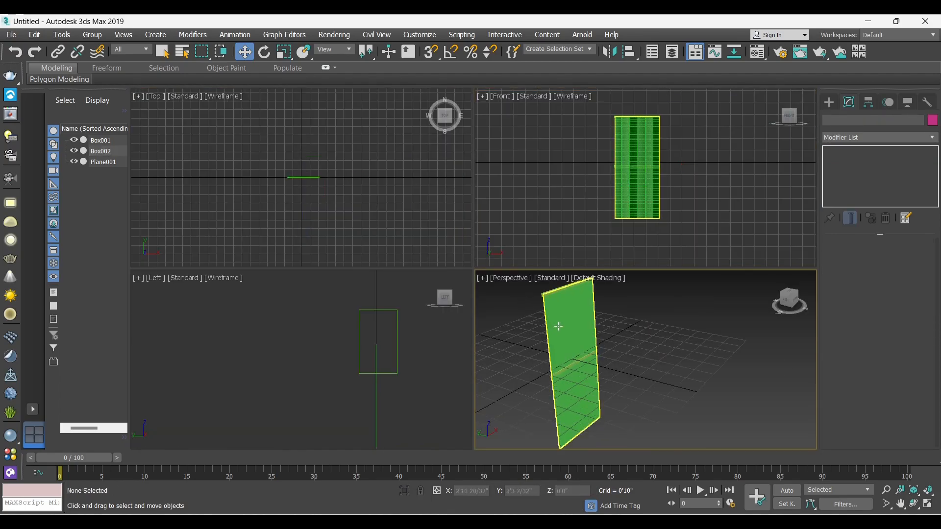
click(558, 326)
click(856, 134)
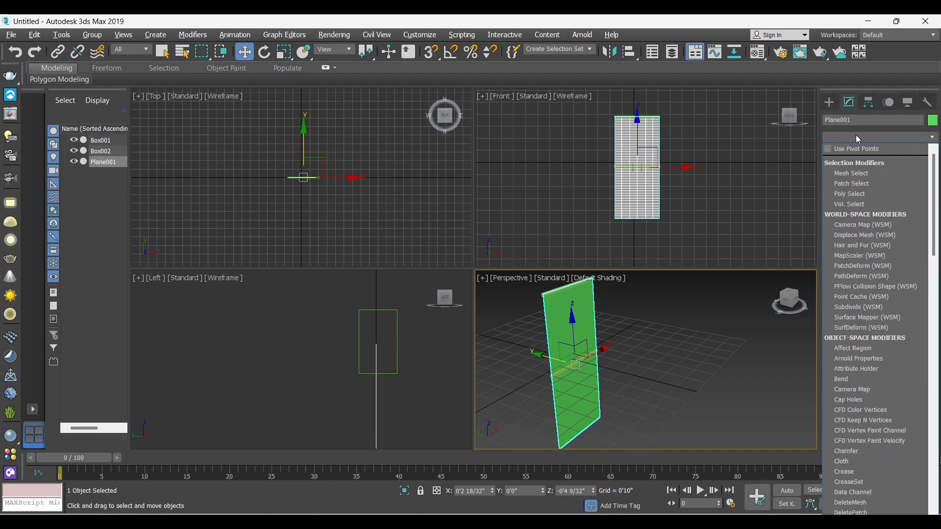
key(c)
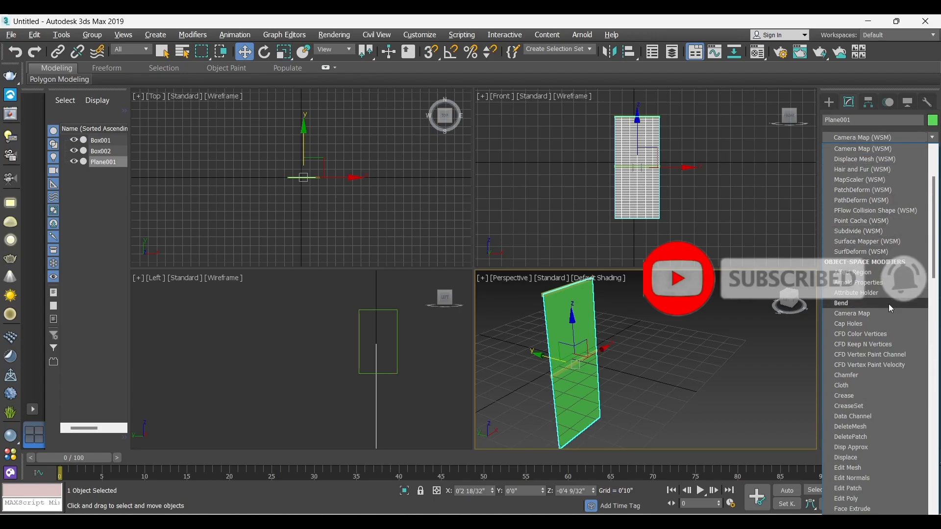
click(855, 385)
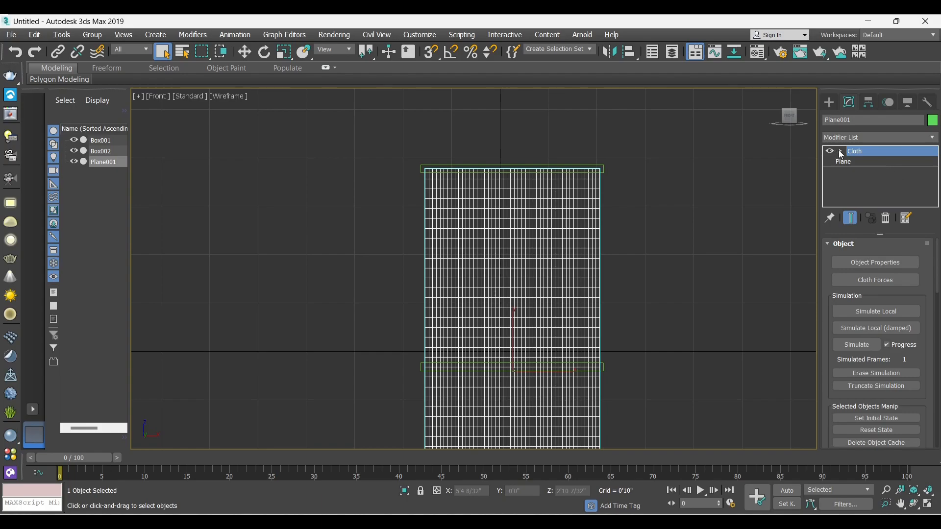
- At the Cloth modifier's Group level, select four separate clusters of three vertices along the left half of the plane's top row
click(840, 150)
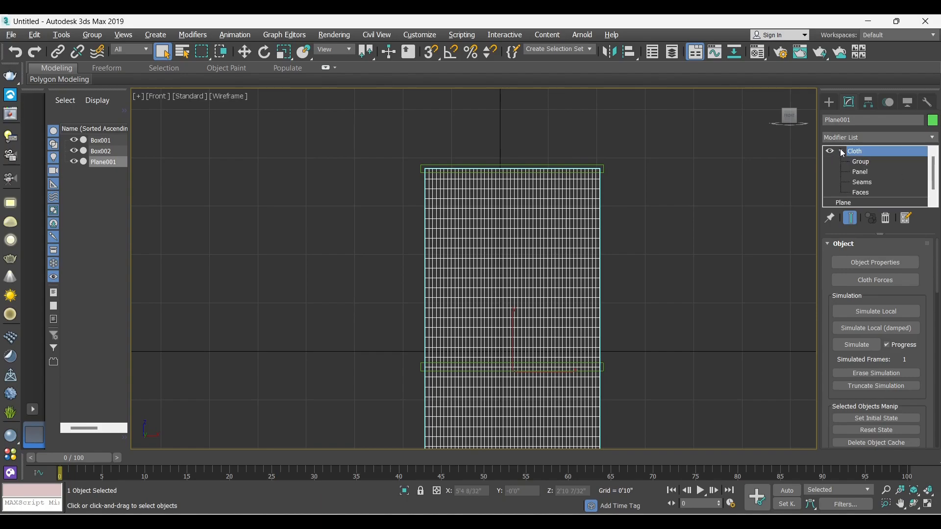
click(867, 160)
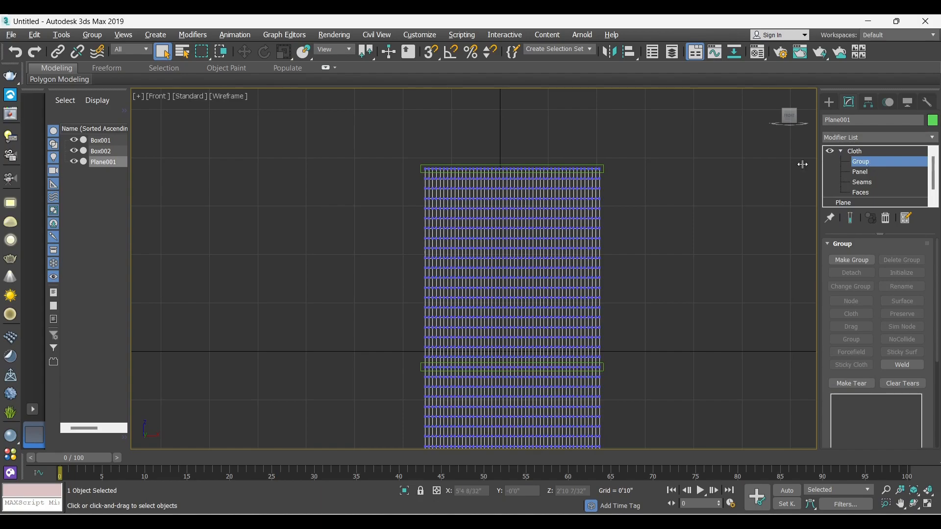
scroll(572, 177, up, 3)
scroll(431, 148, up, 2)
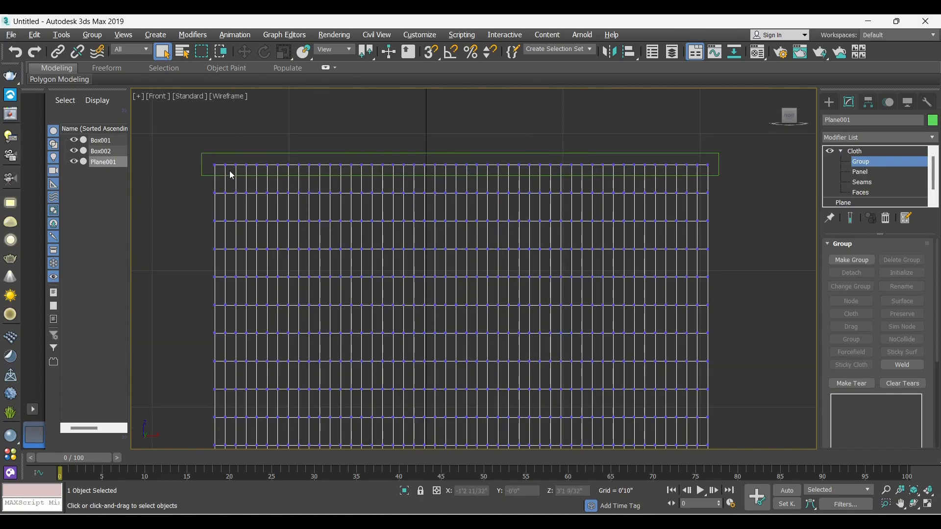
scroll(217, 173, up, 2)
drag(215, 169, 277, 189)
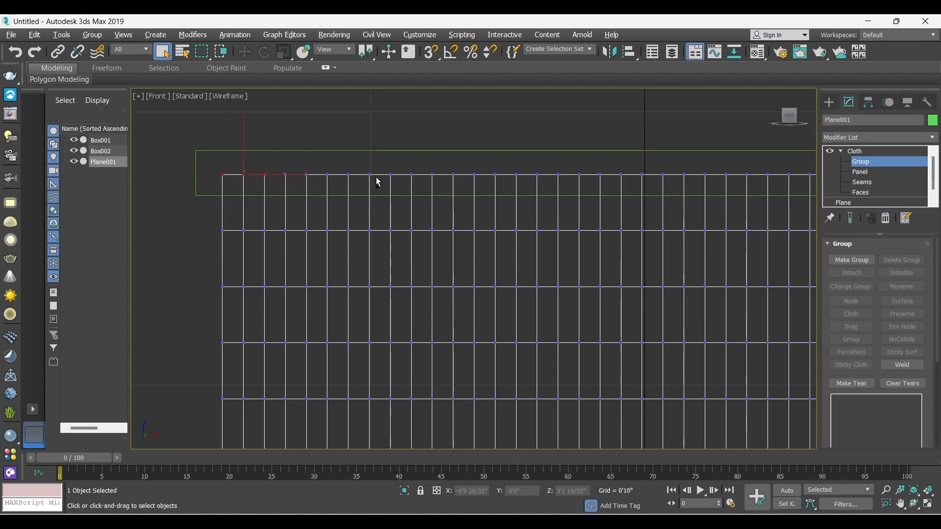
ctrl+drag(384, 173, 441, 190)
ctrl+drag(506, 172, 568, 190)
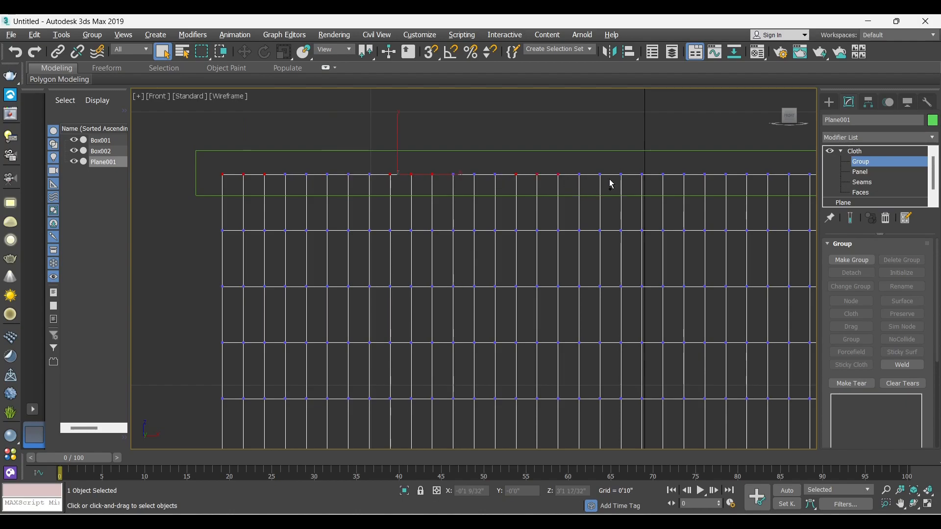
ctrl+drag(636, 164, 697, 187)
- Add further spaced vertex clusters to the selection along the rest of the plane's top row, up to its right corner
scroll(354, 179, down, 4)
scroll(565, 175, up, 4)
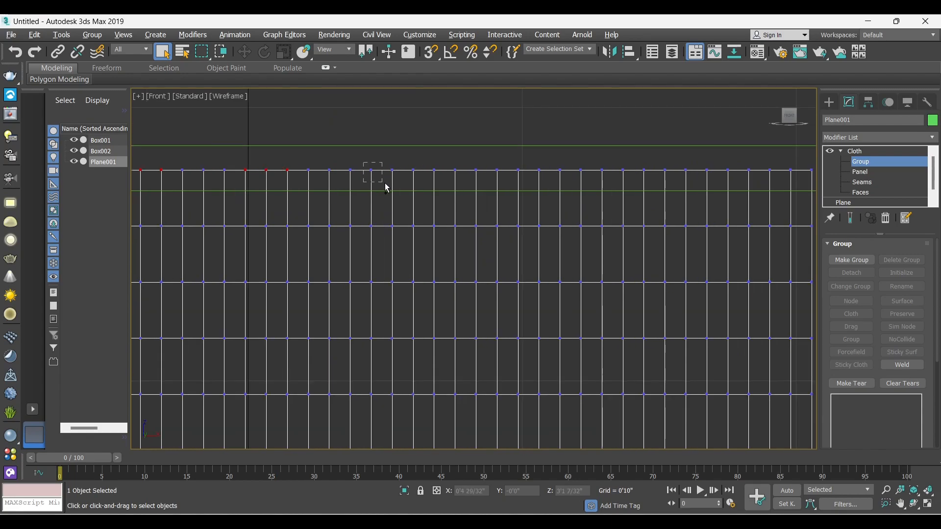
ctrl+drag(446, 185, 445, 184)
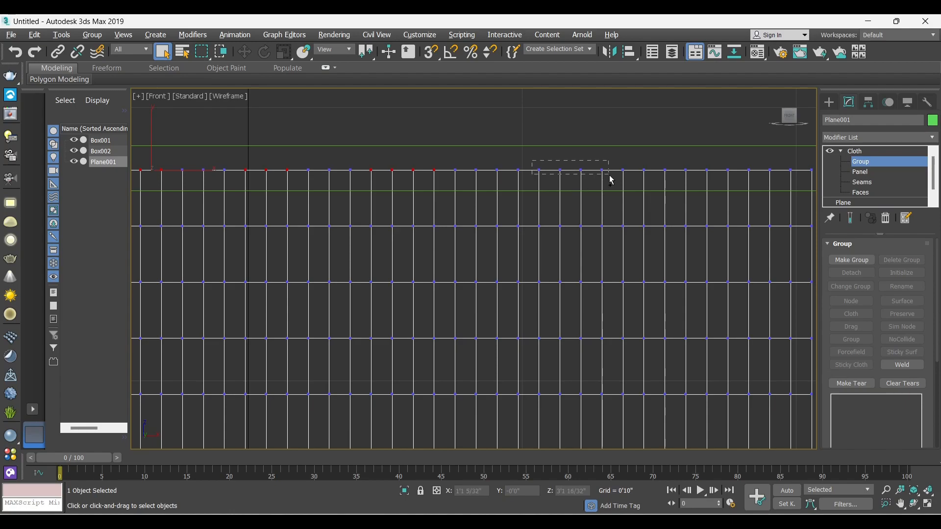
scroll(392, 147, down, 2)
scroll(535, 151, up, 2)
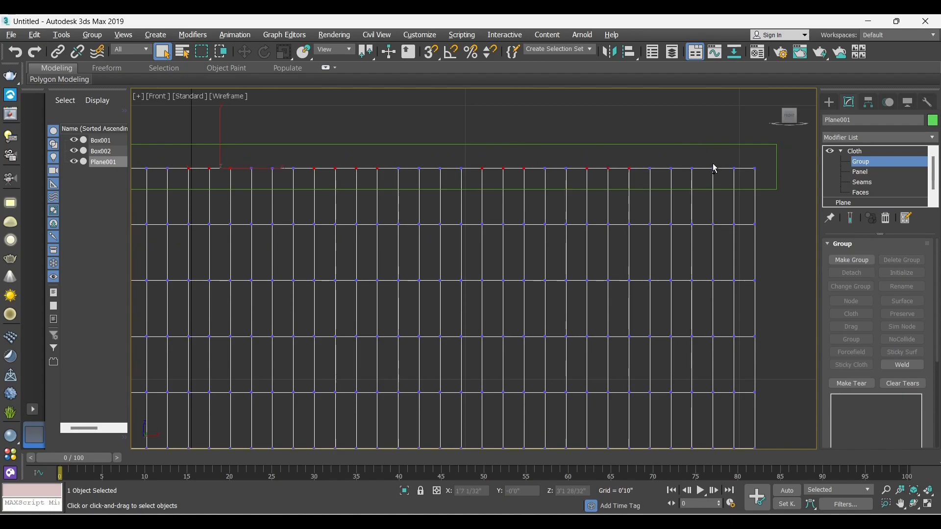
ctrl+drag(779, 182, 762, 180)
scroll(592, 162, down, 2)
scroll(293, 183, down, 2)
scroll(349, 166, up, 3)
middle_drag(349, 166, 381, 168)
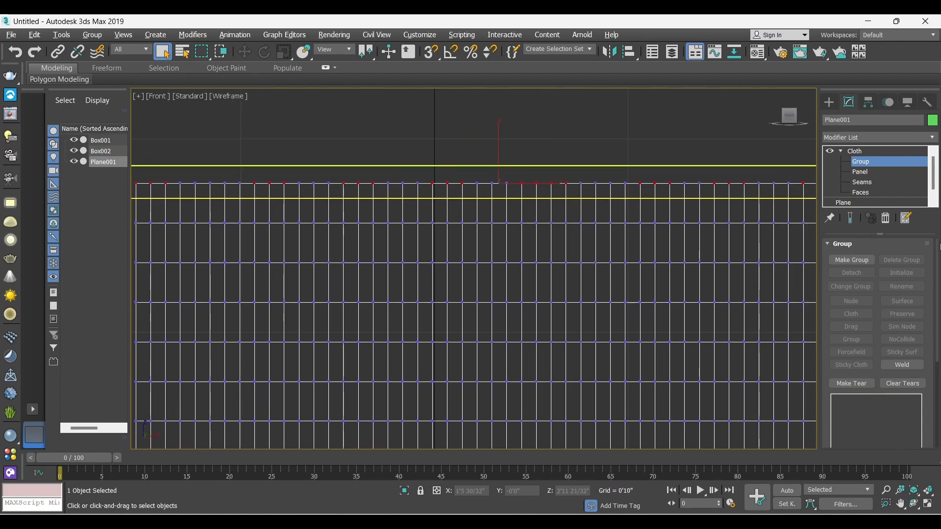
- Make a cloth group with the default name from the selected top-row vertices and attach it to the top box with a Node constraint
click(866, 263)
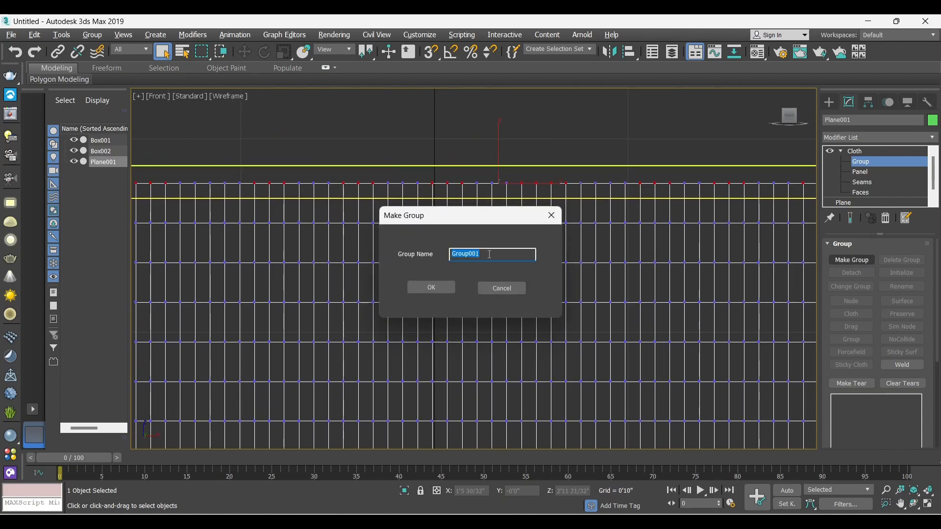
click(443, 289)
scroll(574, 263, down, 2)
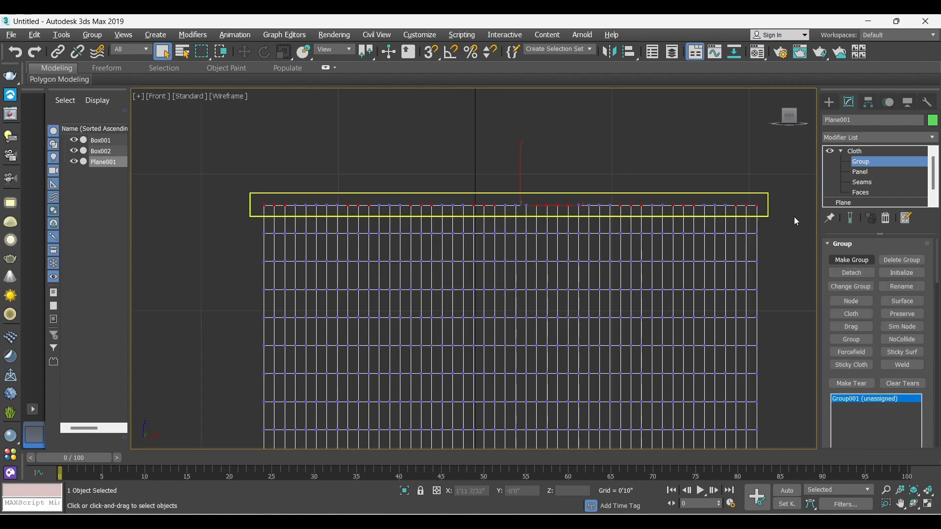
click(863, 302)
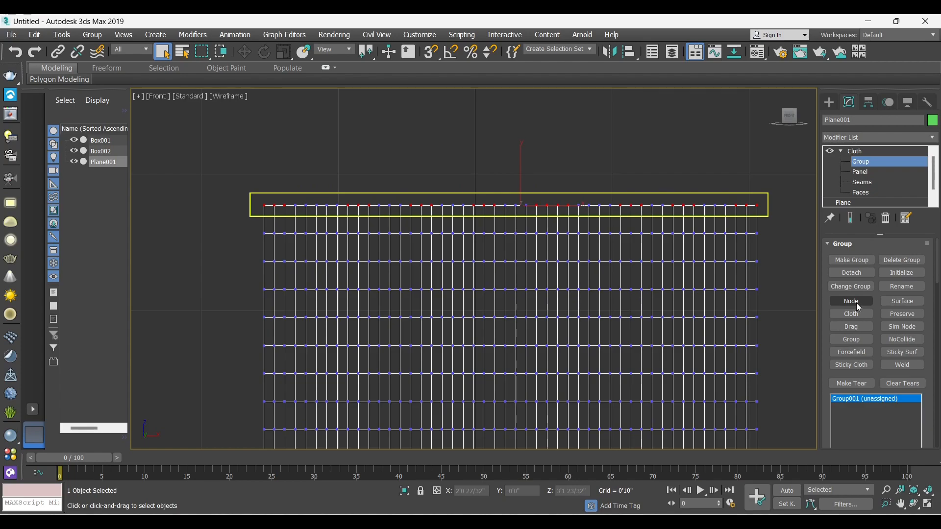
click(857, 303)
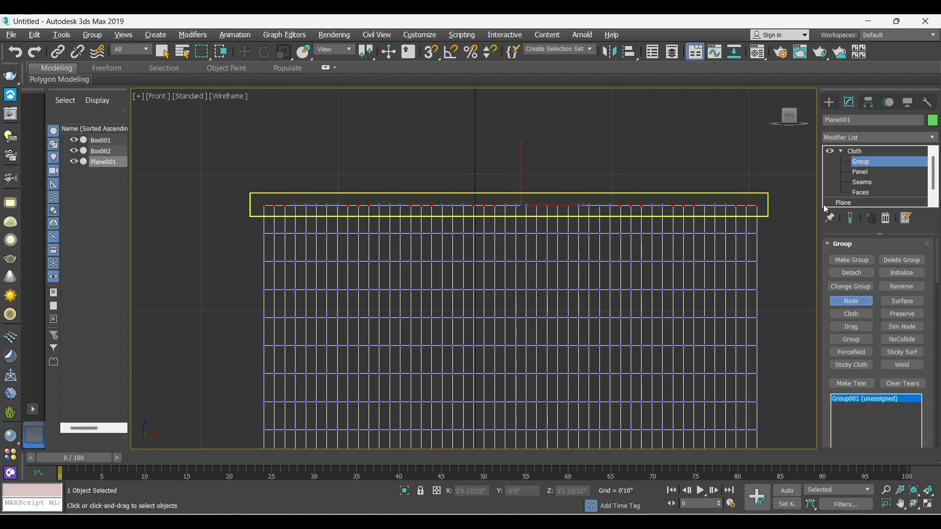
click(769, 200)
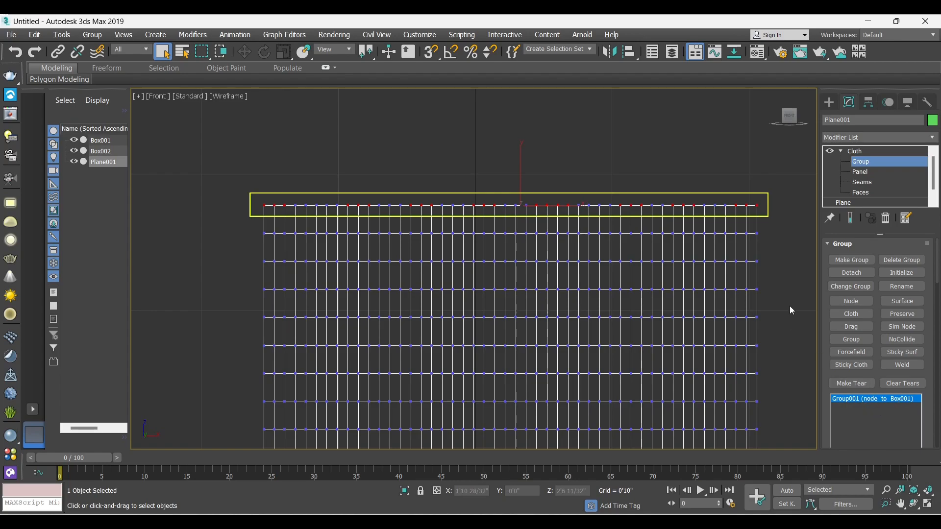
- Group the full row of plane vertices inside the middle box under the default name and constrain the group to that box as a Node
scroll(513, 214, down, 4)
scroll(489, 186, down, 2)
scroll(508, 301, up, 8)
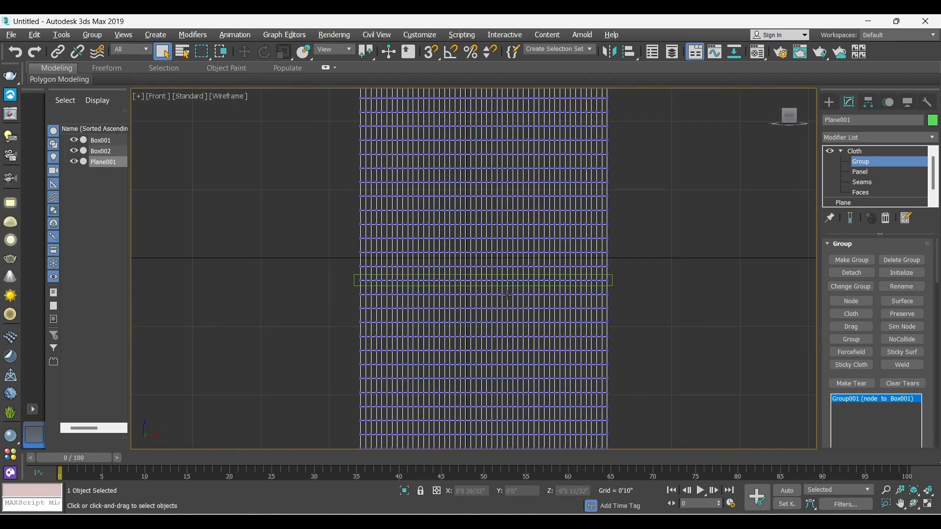
drag(283, 292, 717, 304)
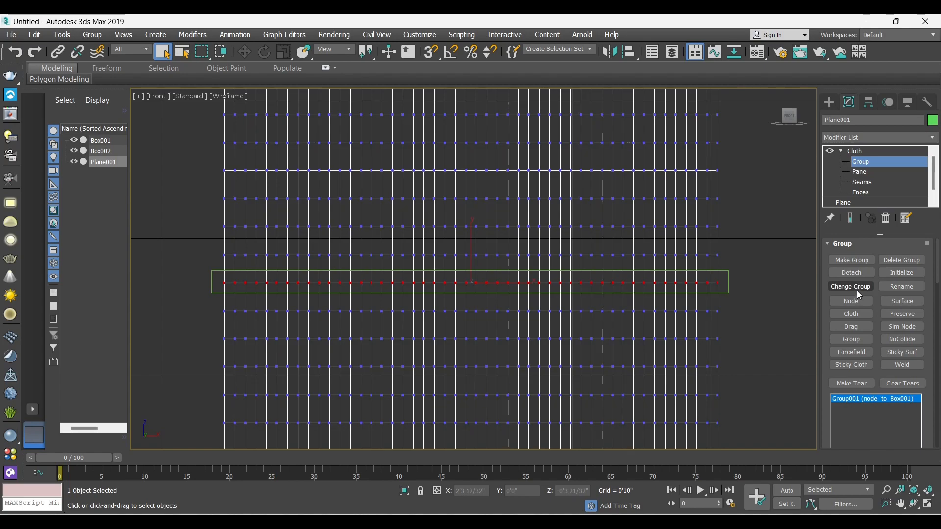
click(855, 261)
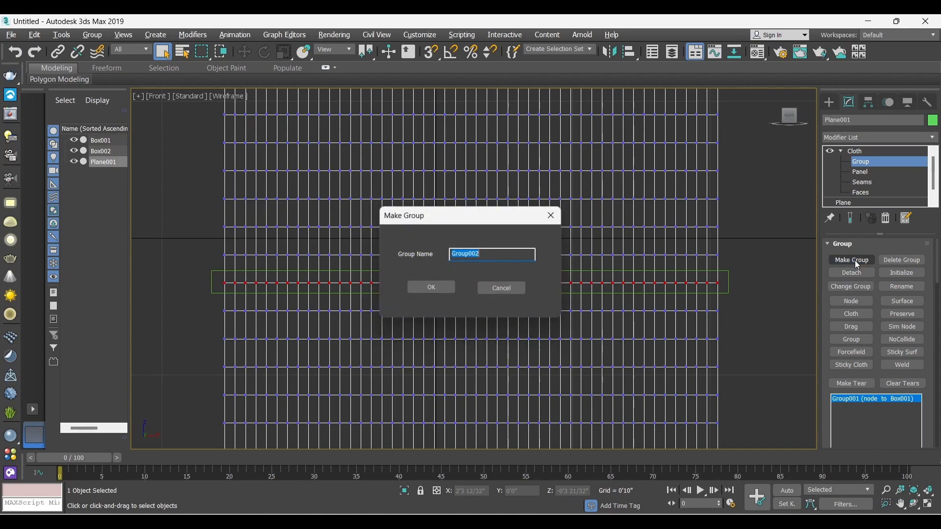
click(432, 289)
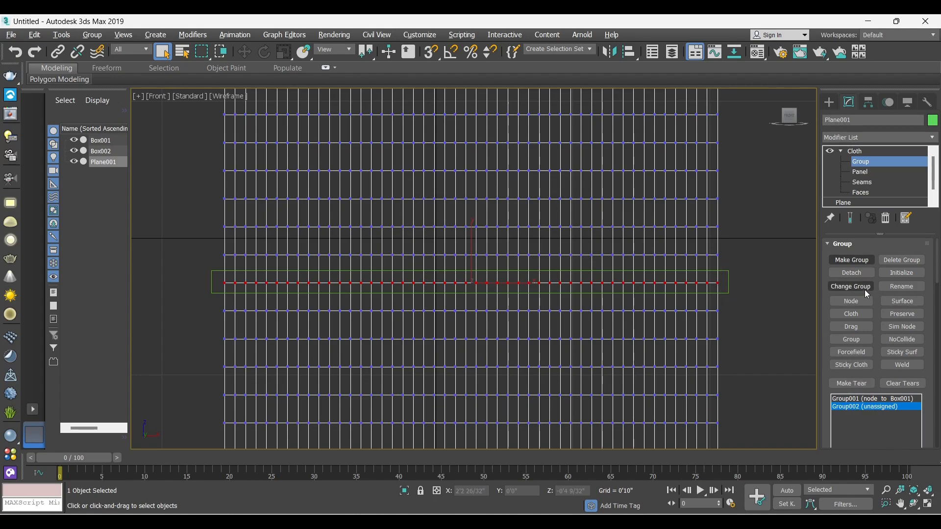
click(859, 300)
click(728, 277)
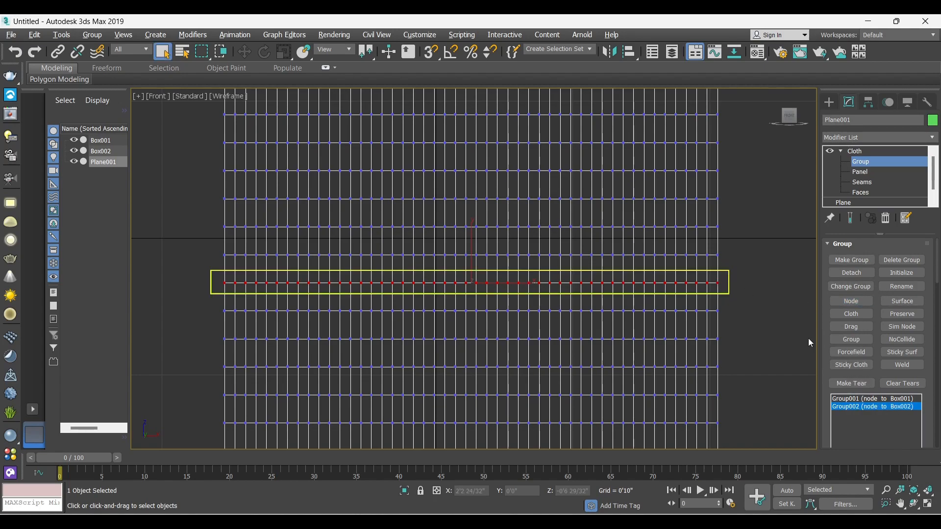
- Show the scene in a maximized Perspective view and return from the Group level to the main level of the plane's Cloth modifier
scroll(515, 282, down, 10)
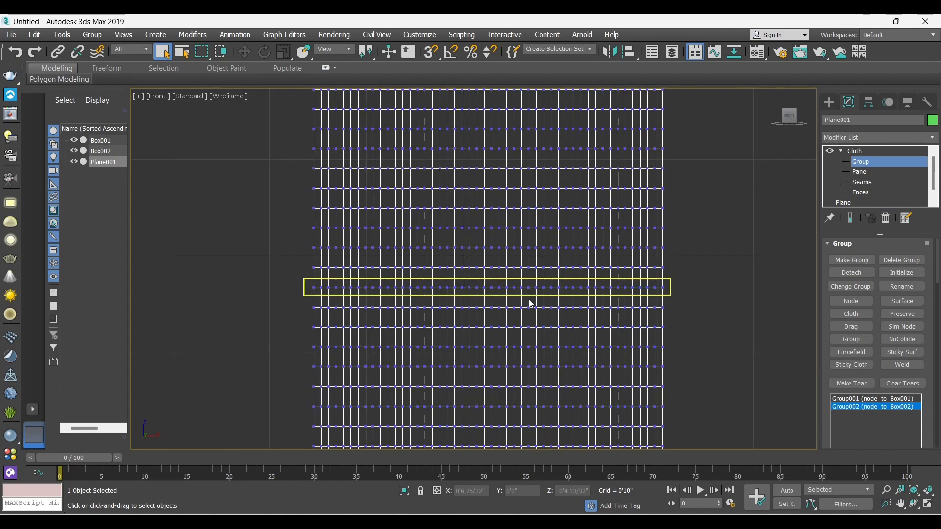
key(alt+w)
right_click(632, 351)
key(alt+w)
scroll(507, 280, down, 5)
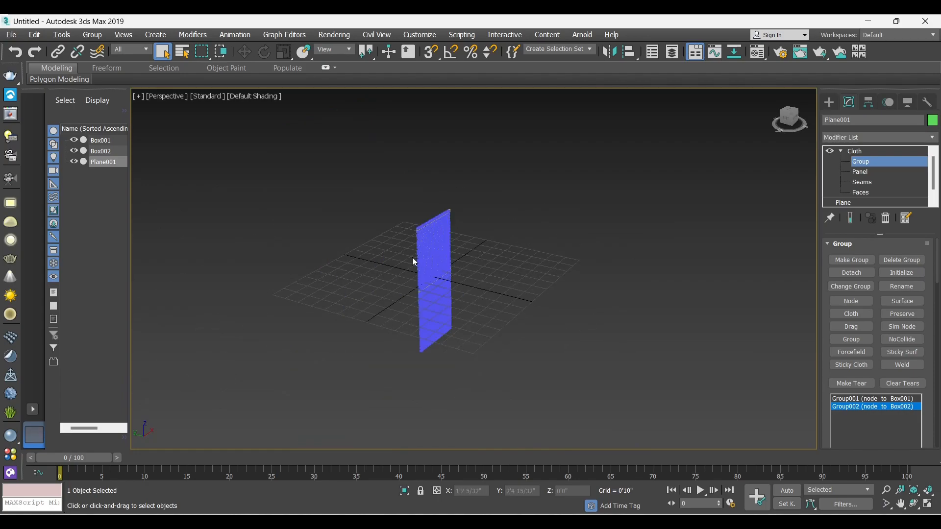
scroll(412, 258, up, 5)
click(889, 152)
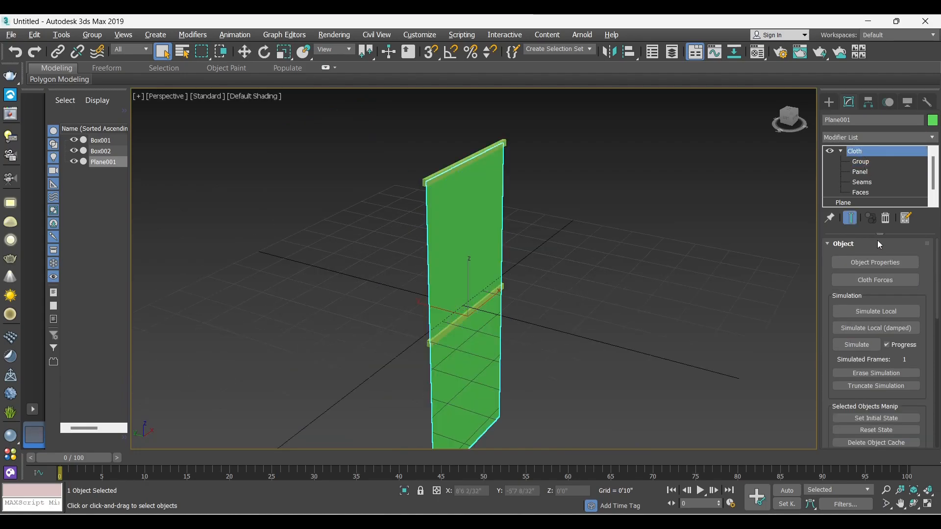
- In the cloth object properties, define Plane001 as Cloth with the Cotton preset
click(877, 263)
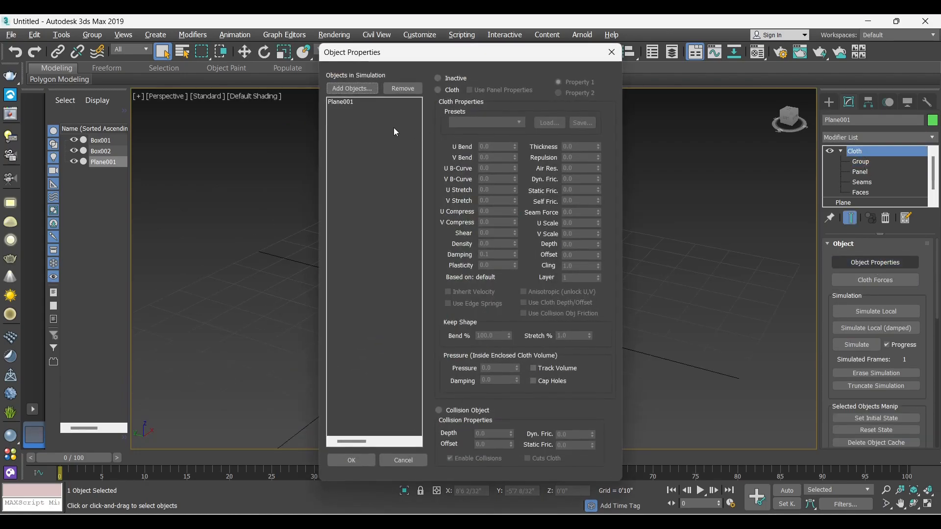
click(368, 105)
click(437, 90)
click(474, 121)
click(473, 148)
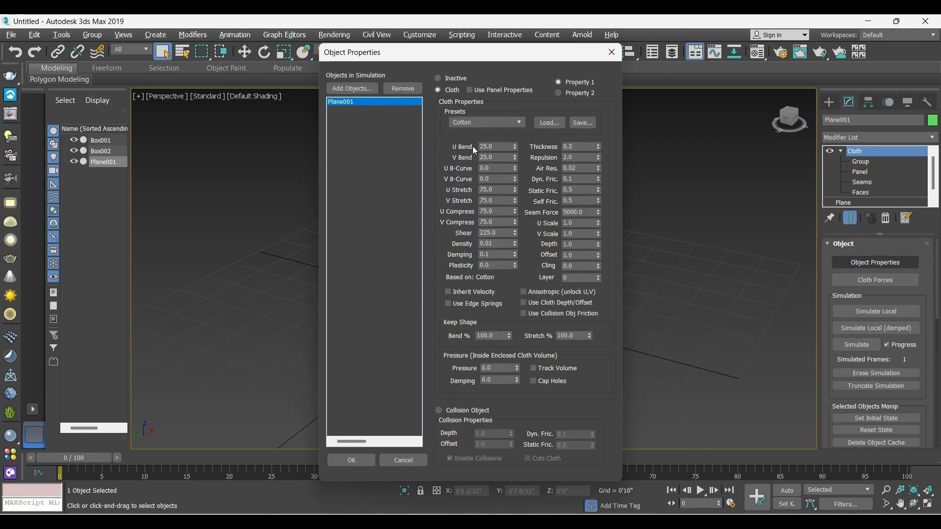
click(362, 458)
- Start the local cloth simulation and scale the middle box along X to about 31% to gather the curtain
middle_drag(485, 262, 459, 230)
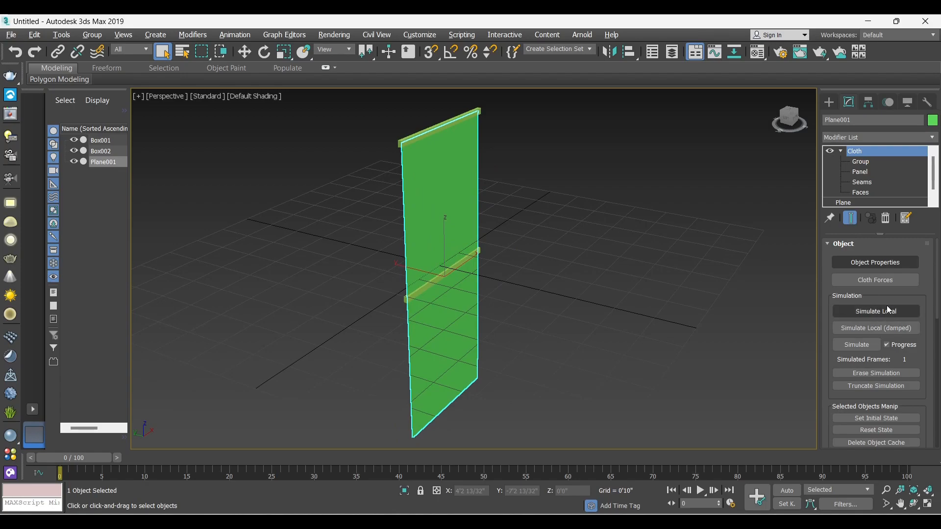
click(876, 314)
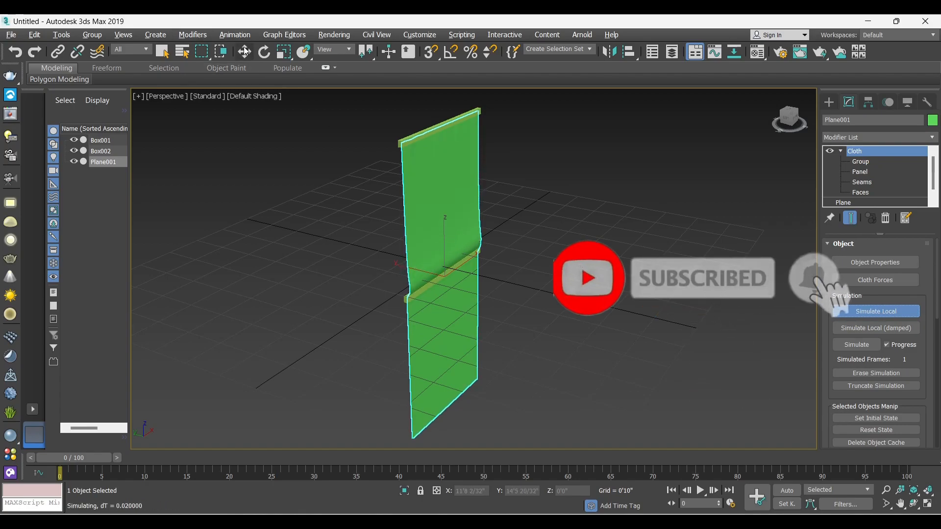
click(245, 51)
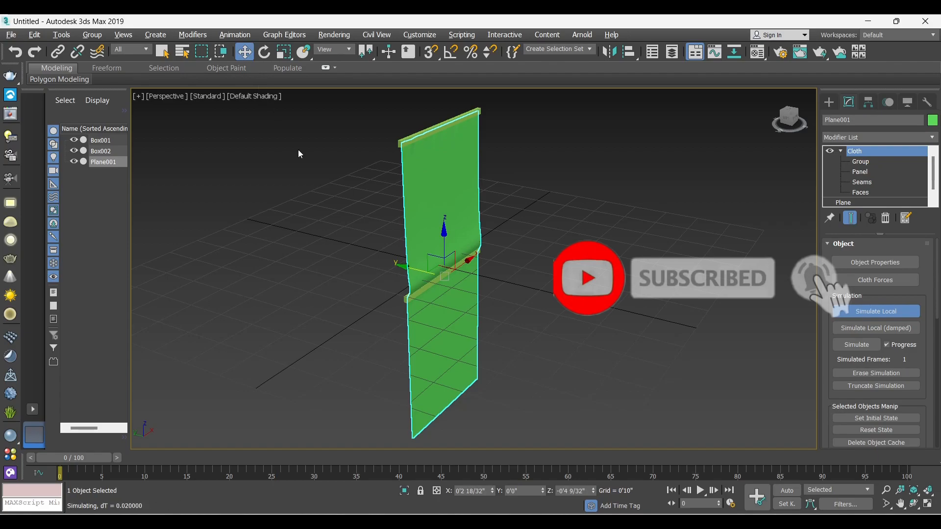
click(406, 297)
click(284, 51)
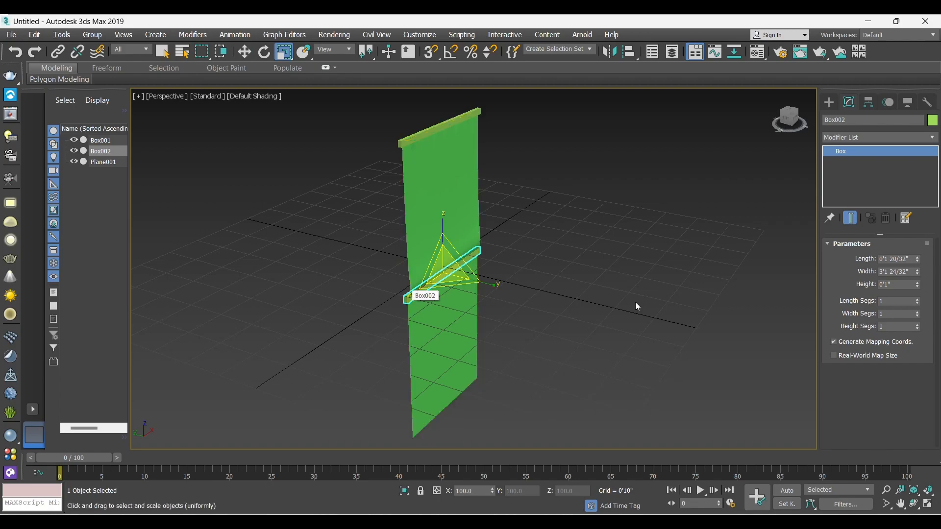
drag(422, 286, 451, 287)
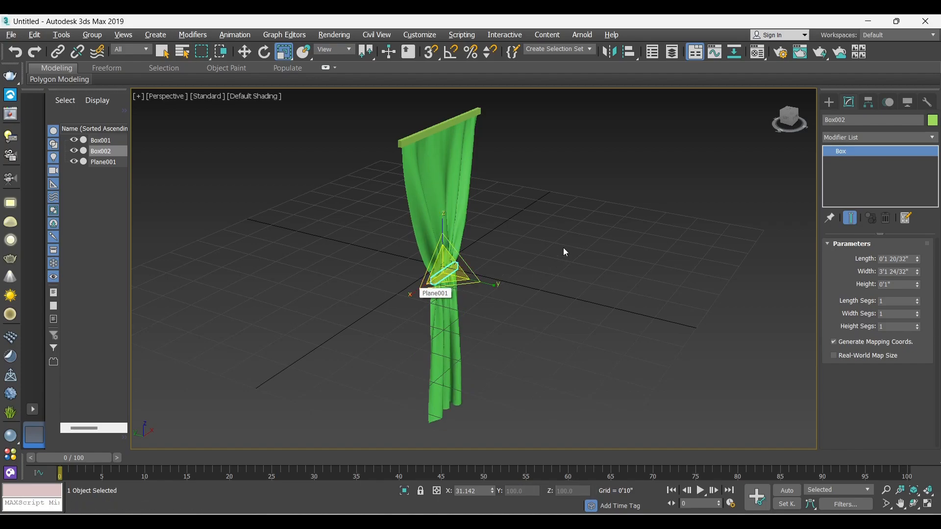
- Deselect the box and examine the gathered curtain's folds and top edge from several angles
click(563, 248)
scroll(460, 284, up, 3)
scroll(391, 273, down, 4)
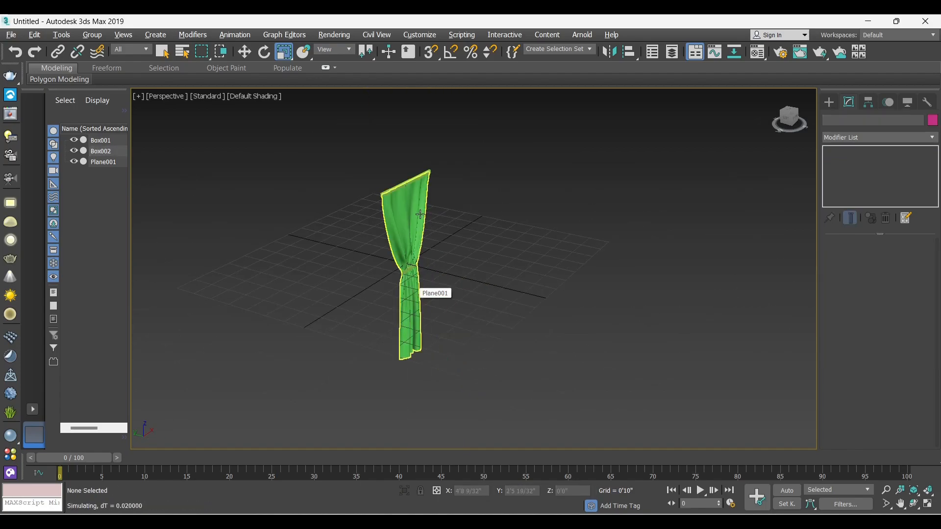
alt+middle_drag(391, 221, 365, 171)
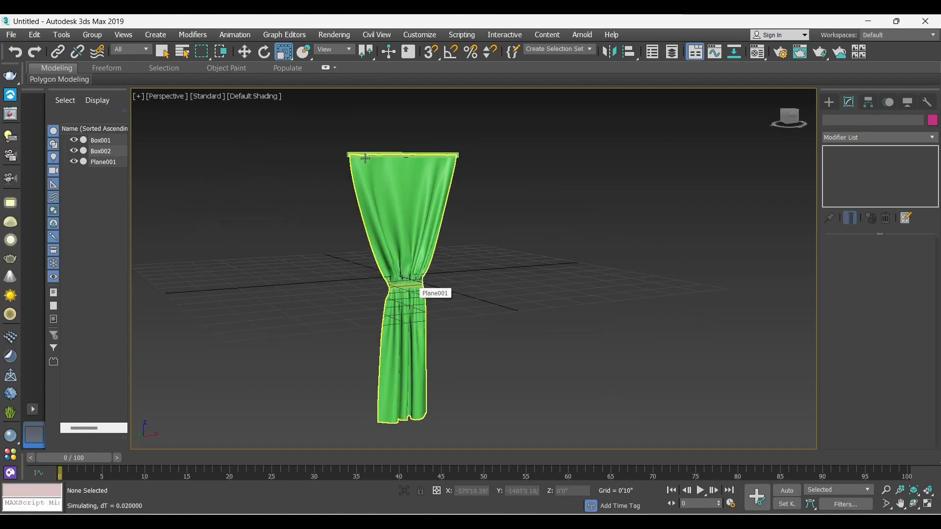
scroll(367, 165, up, 4)
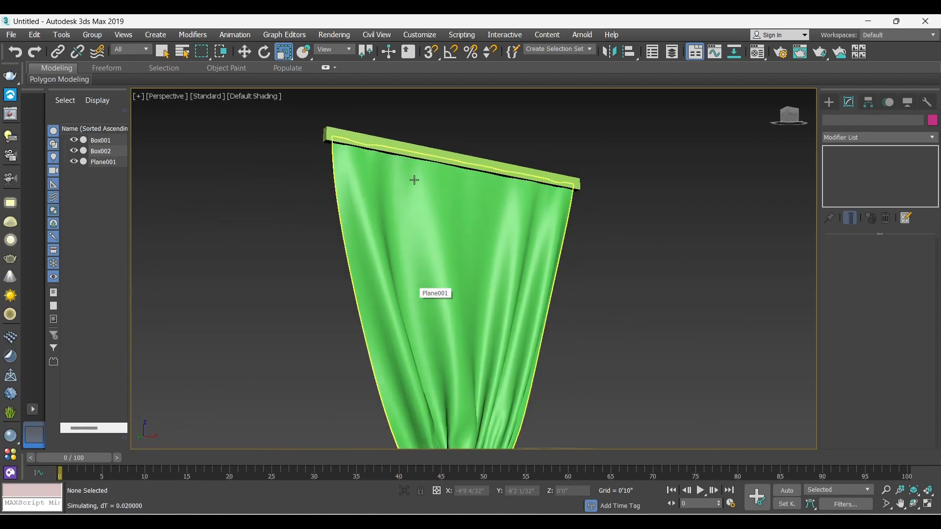
mouse_move(513, 185)
alt+middle_down()
mouse_move(416, 223)
mouse_move(501, 233)
mouse_move(531, 197)
mouse_move(396, 272)
mouse_move(413, 258)
alt+middle_up()
scroll(436, 236, down, 4)
alt+middle_drag(441, 230, 464, 286)
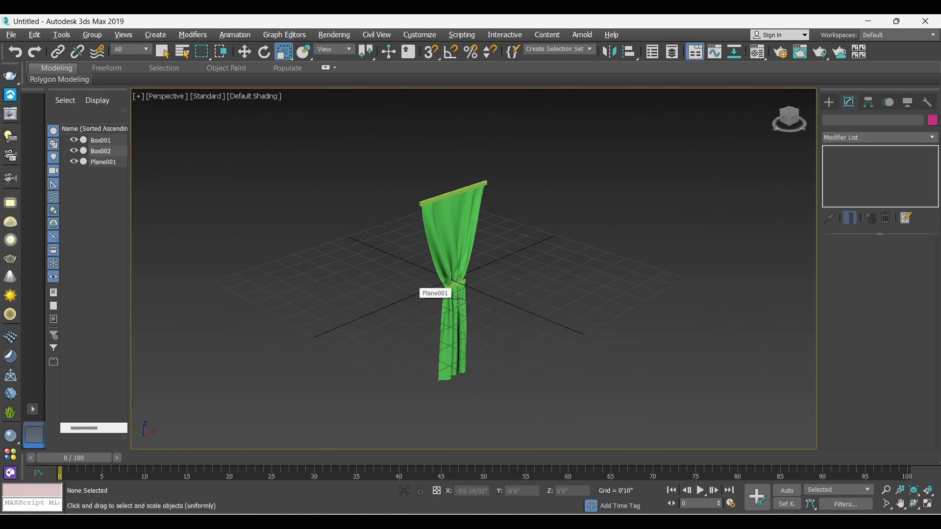
- Scale the middle box further along X to about 16.5% to tighten the curtain's waist, then deselect it
scroll(464, 286, up, 5)
click(453, 256)
drag(416, 269, 427, 268)
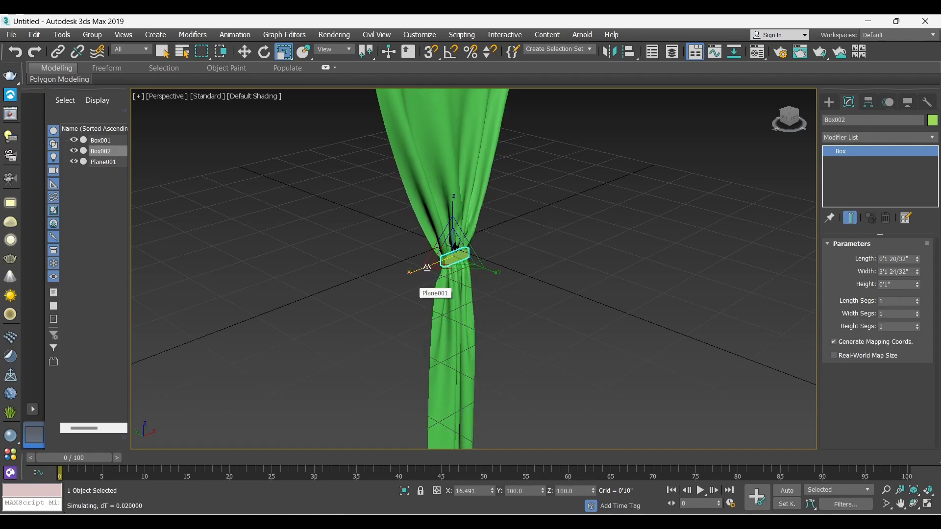
click(419, 282)
- Select the curtain plane, stop its local simulation and switch to the Move tool
scroll(419, 282, down, 5)
scroll(419, 283, up, 2)
click(470, 186)
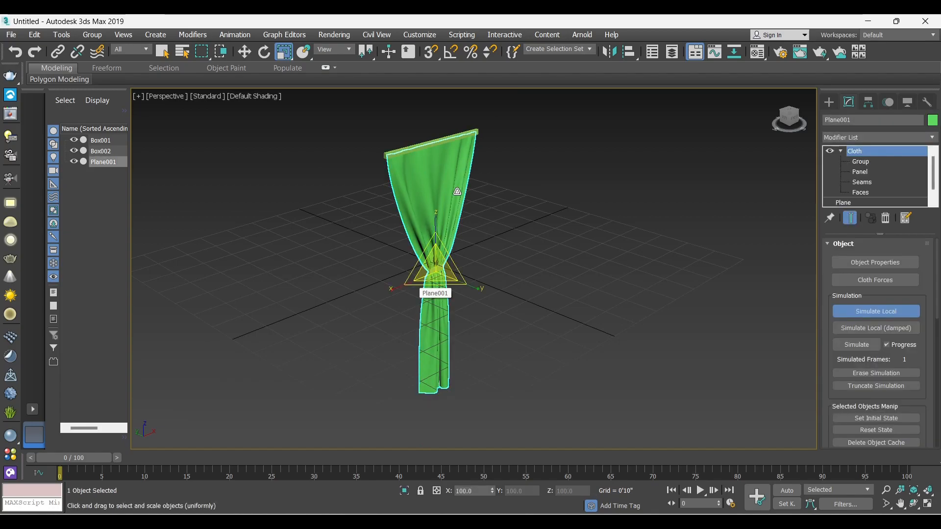
click(474, 184)
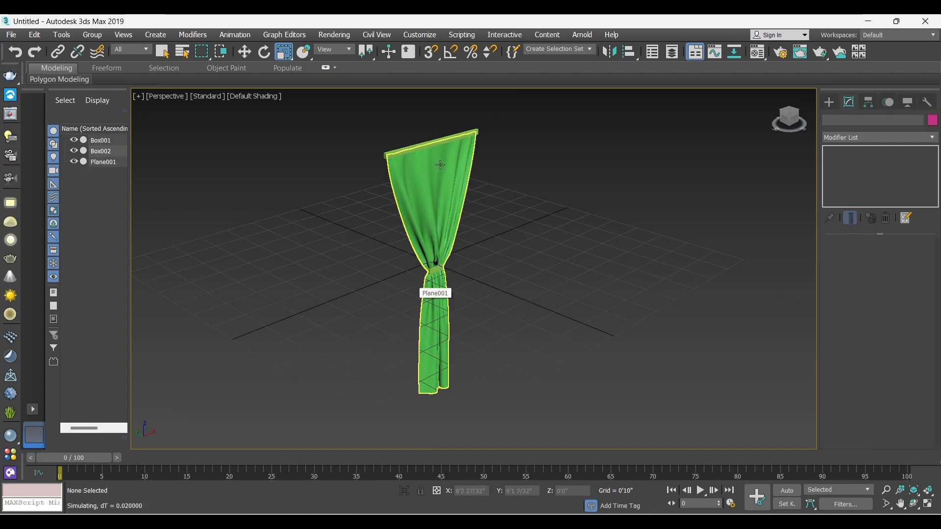
click(440, 165)
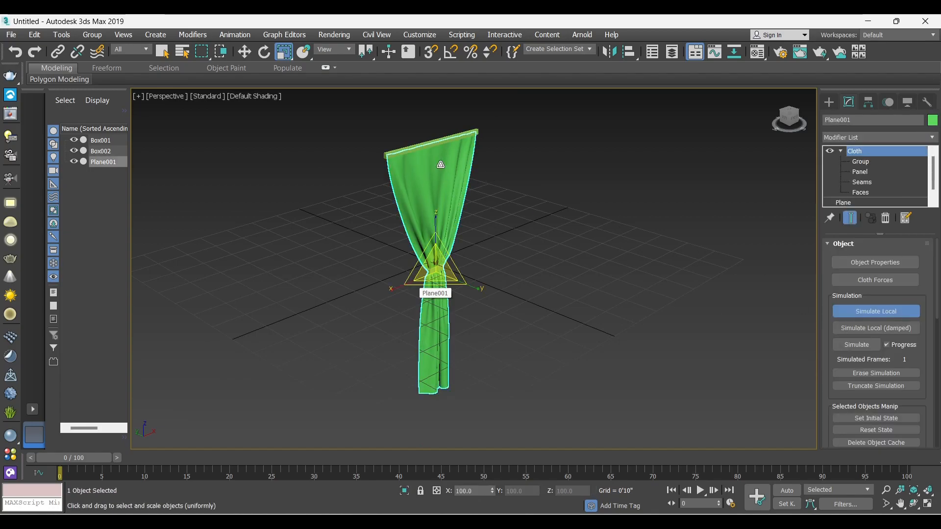
click(887, 314)
key(w)
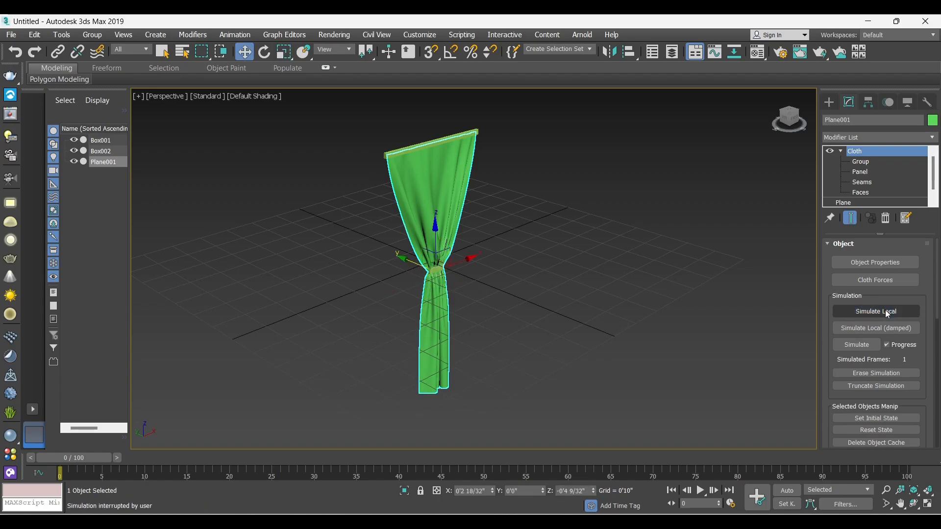
- Select the curtain together with both boxes and move them up along Z until the curtain's lower edge meets the grid
click(618, 261)
click(451, 208)
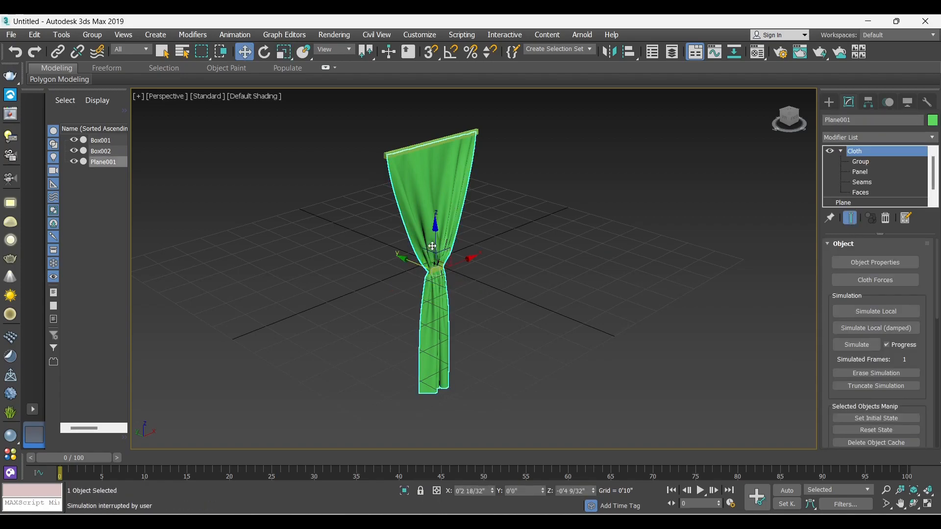
click(534, 278)
drag(501, 338, 527, 431)
mouse_move(435, 192)
mouse_down()
mouse_move(435, 142)
mouse_move(434, 175)
mouse_up()
scroll(435, 175, down, 5)
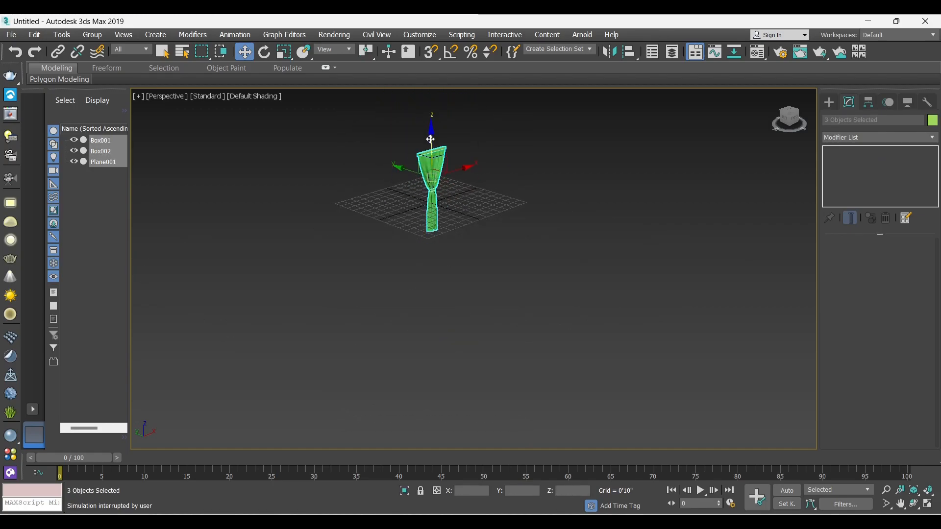
drag(431, 138, 430, 113)
- Examine the finished curtain from different angles and distances, with all objects deselected
scroll(430, 114, up, 5)
middle_drag(410, 204, 371, 183)
middle_drag(403, 240, 441, 235)
scroll(410, 241, down, 4)
scroll(396, 211, up, 4)
scroll(441, 235, down, 3)
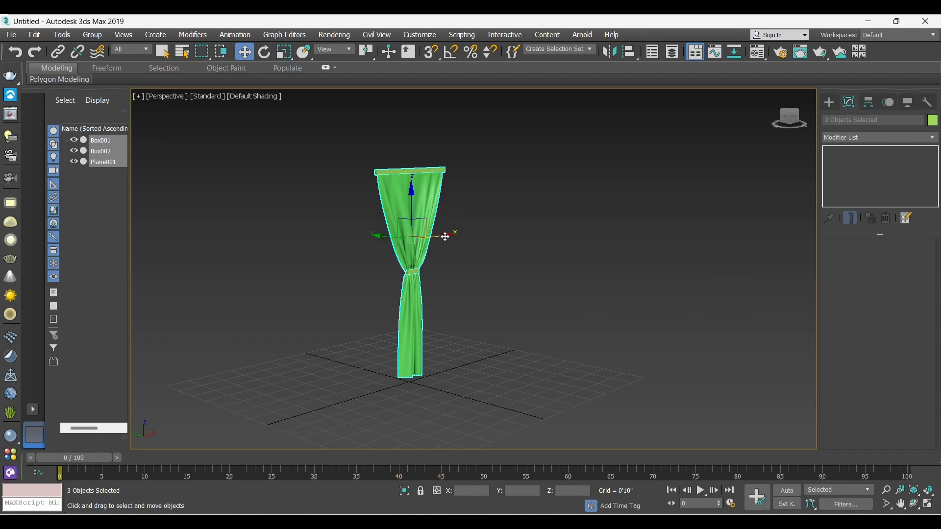
alt+middle_drag(412, 203, 339, 174)
click(472, 205)
scroll(472, 205, up, 3)
scroll(339, 175, down, 3)
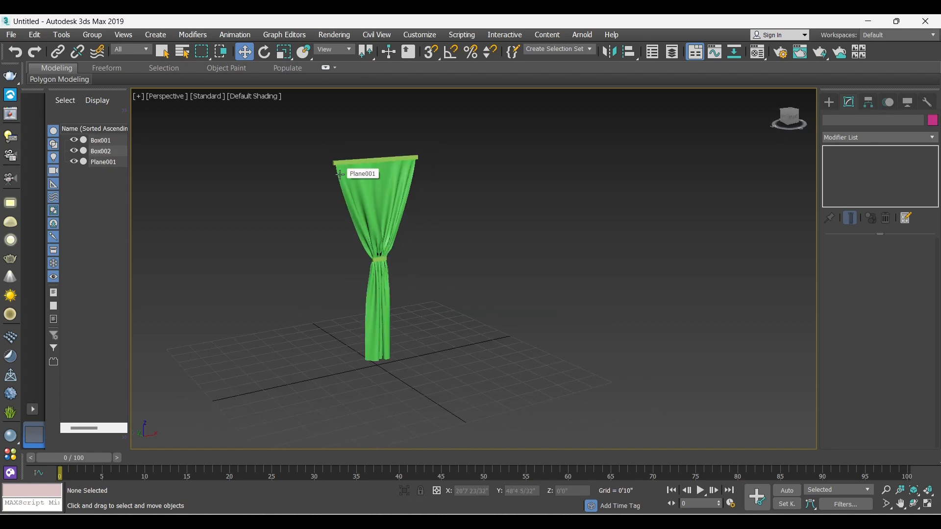